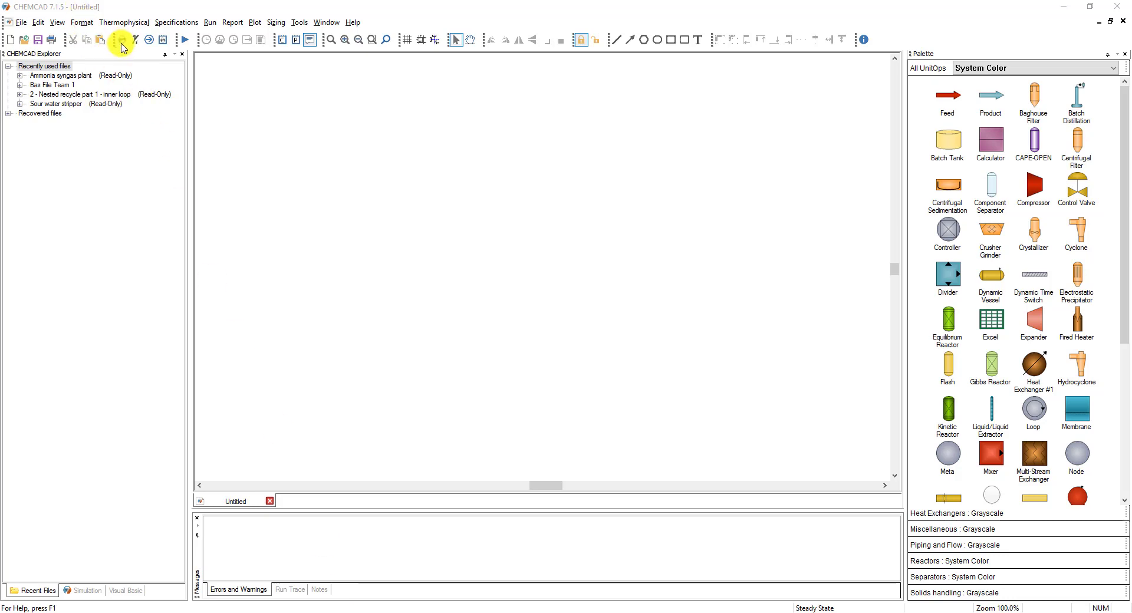
Step: Browse the full list of available components sorted by name, and close the component selection without adding any
left_click(122, 41)
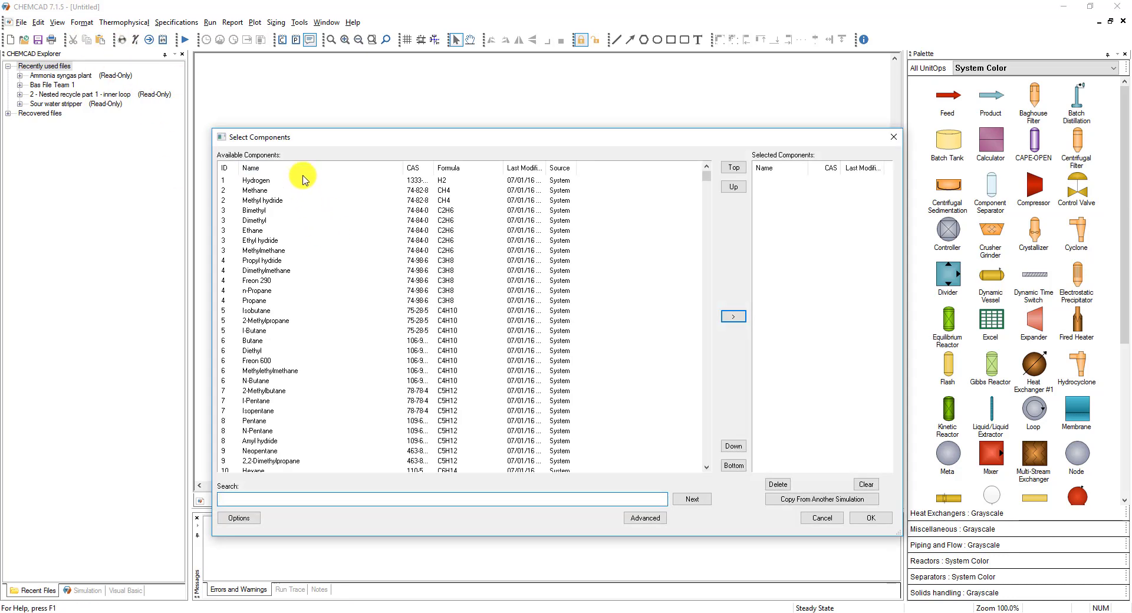
left_click(280, 500)
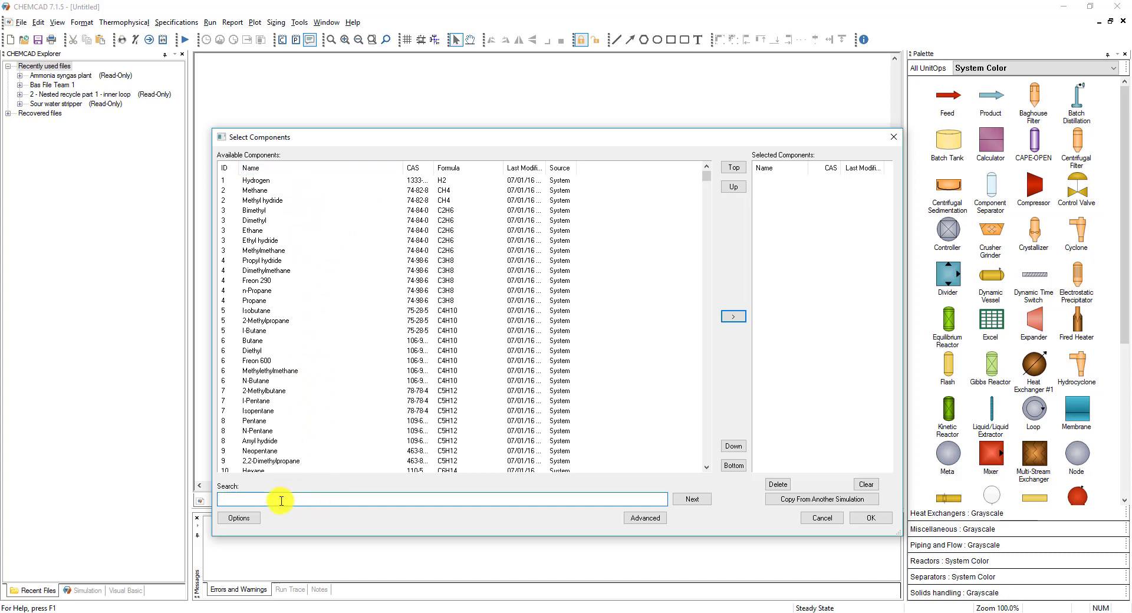
left_click(286, 172)
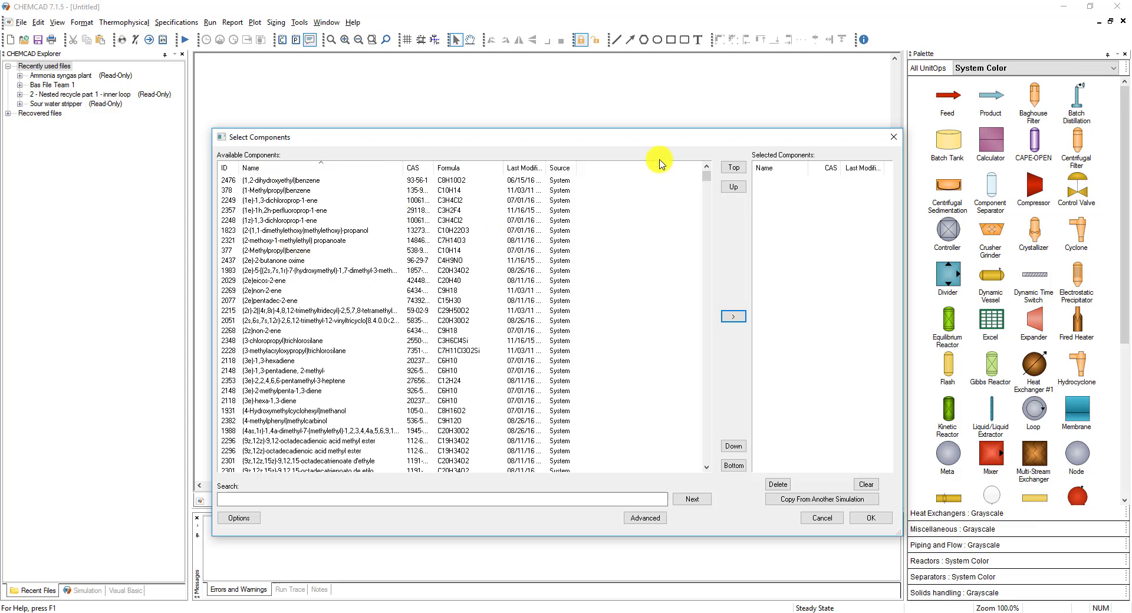
left_click_drag(707, 177, 705, 443)
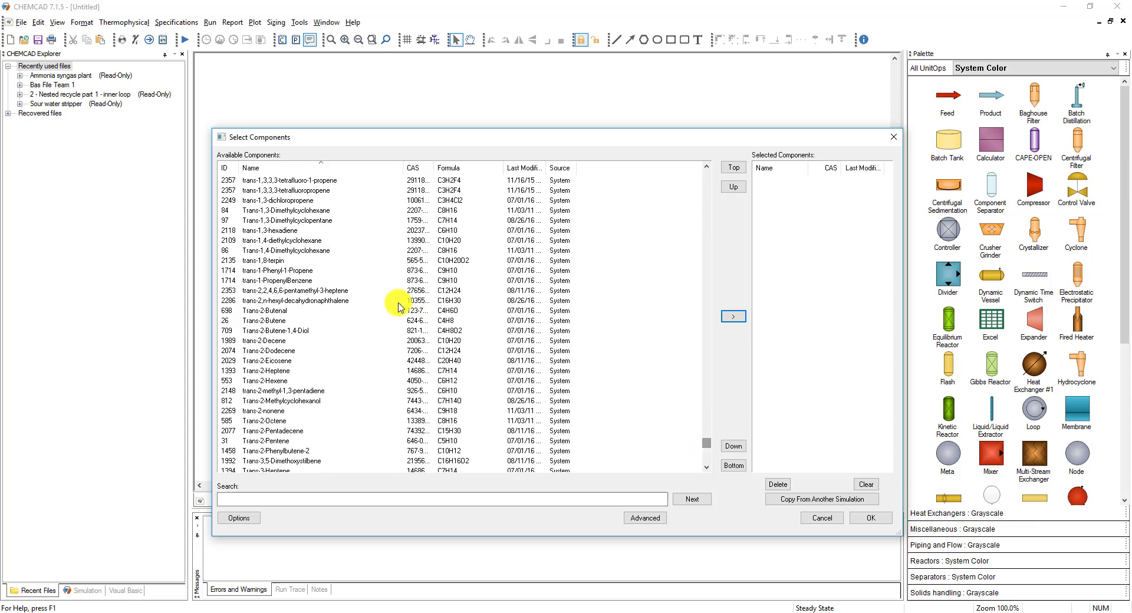
scroll(380, 282, "down", 6)
scroll(384, 281, "down", 20)
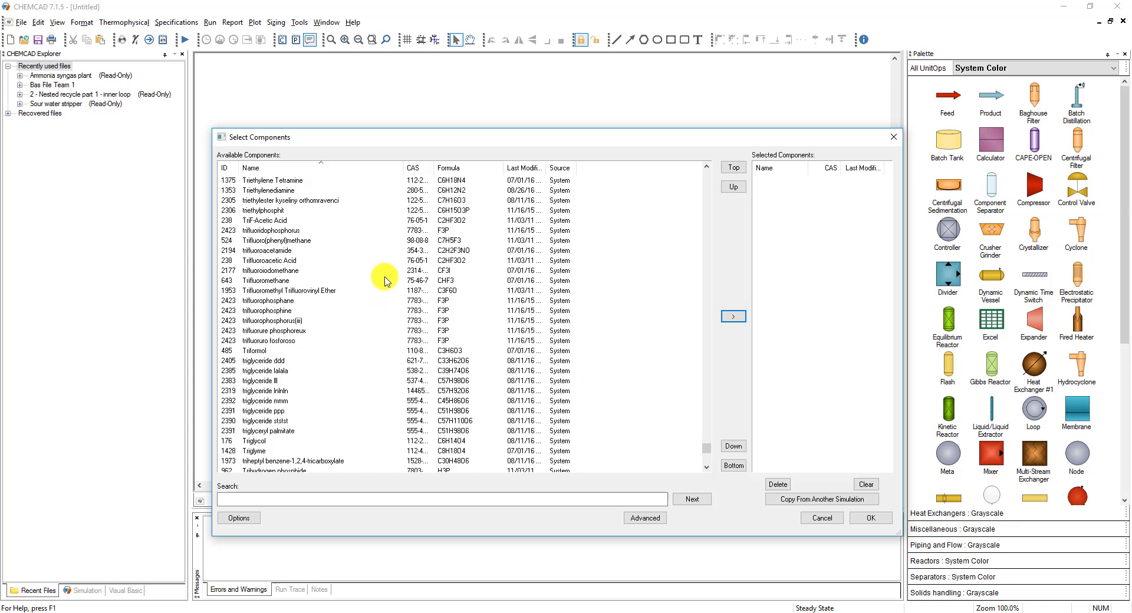
scroll(391, 283, "down", 20)
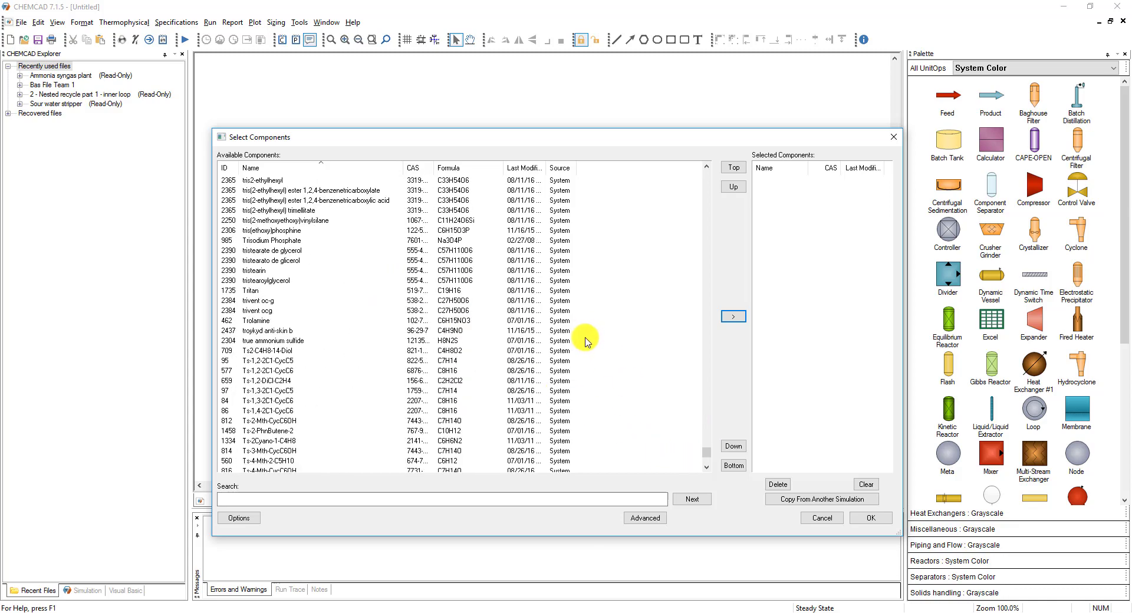
scroll(387, 292, "down", 20)
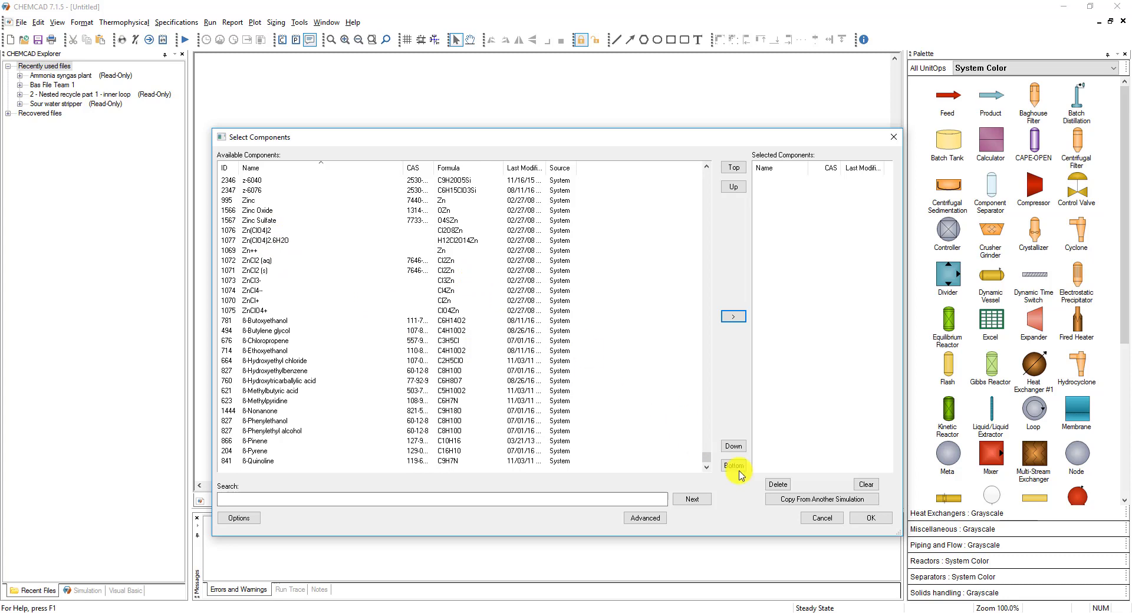
left_click(822, 518)
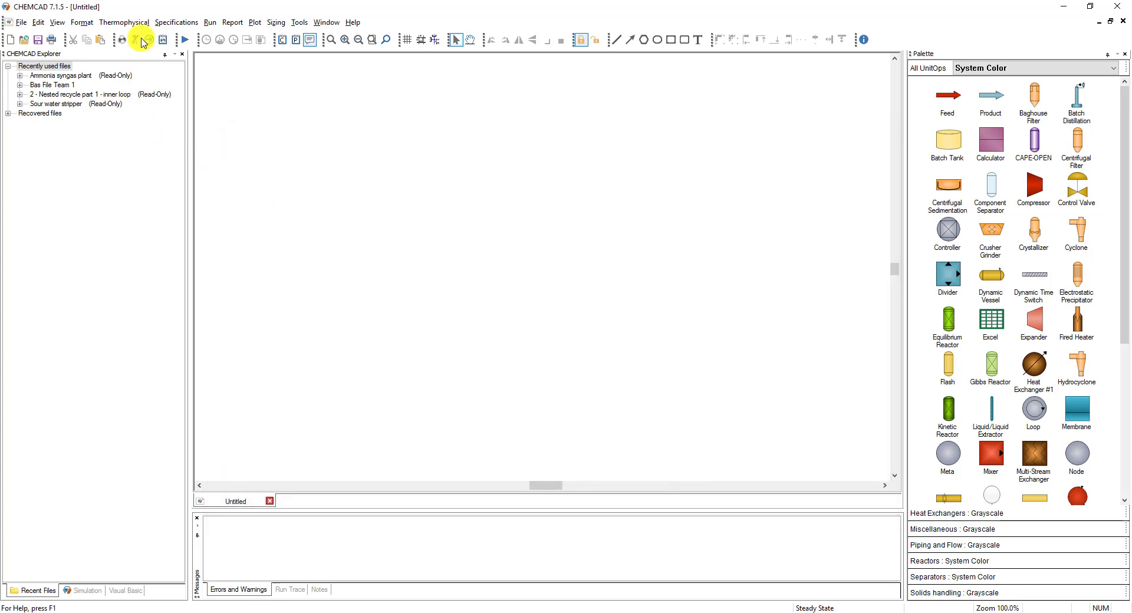
left_click(138, 24)
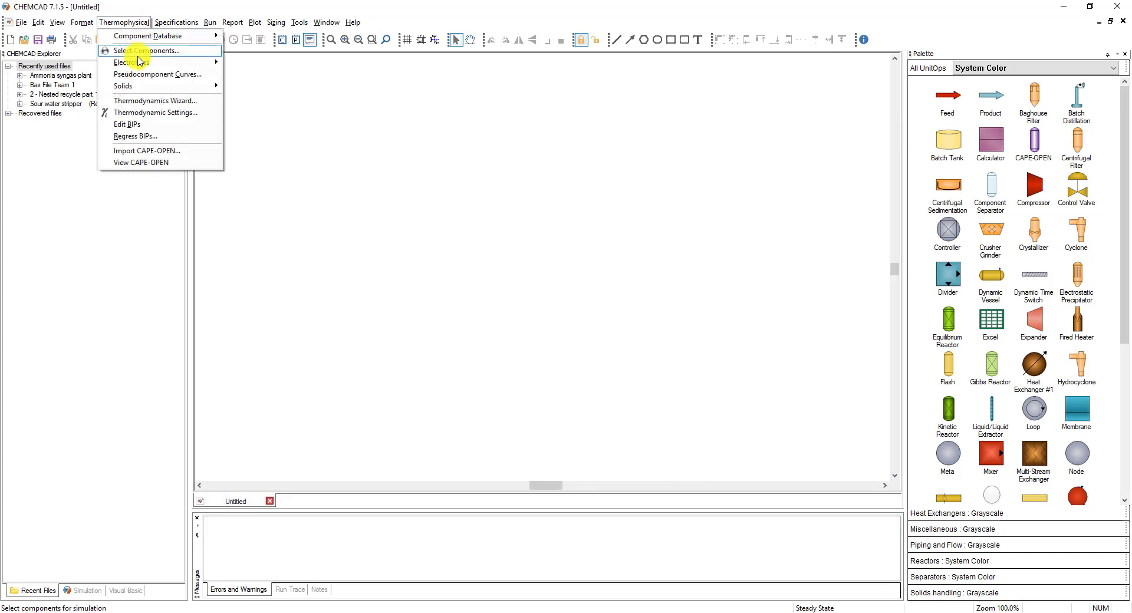
left_click(141, 52)
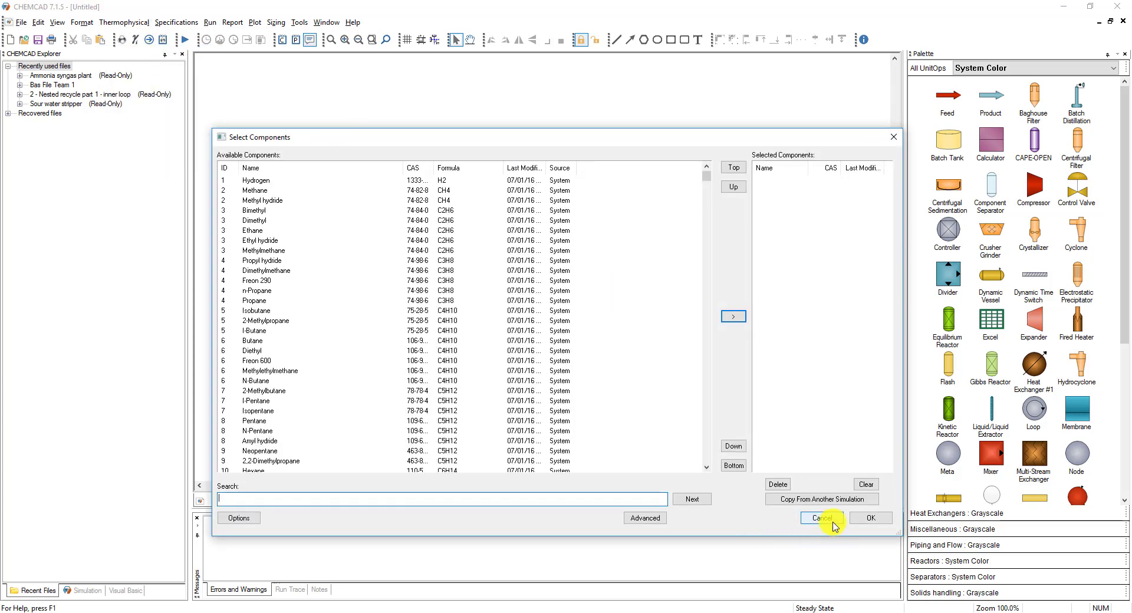
left_click(833, 523)
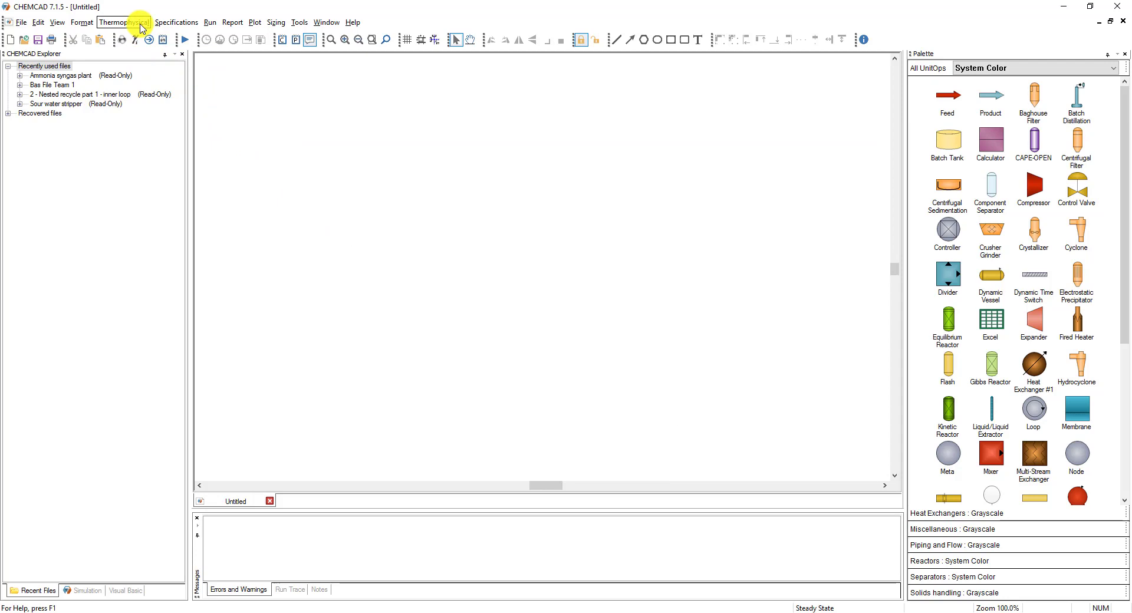
Step: Create a pseudocomponent named EtOHsur with a normal boiling point of 170 F, accepting the default hydrocarbon correlations and destination database
left_click(142, 28)
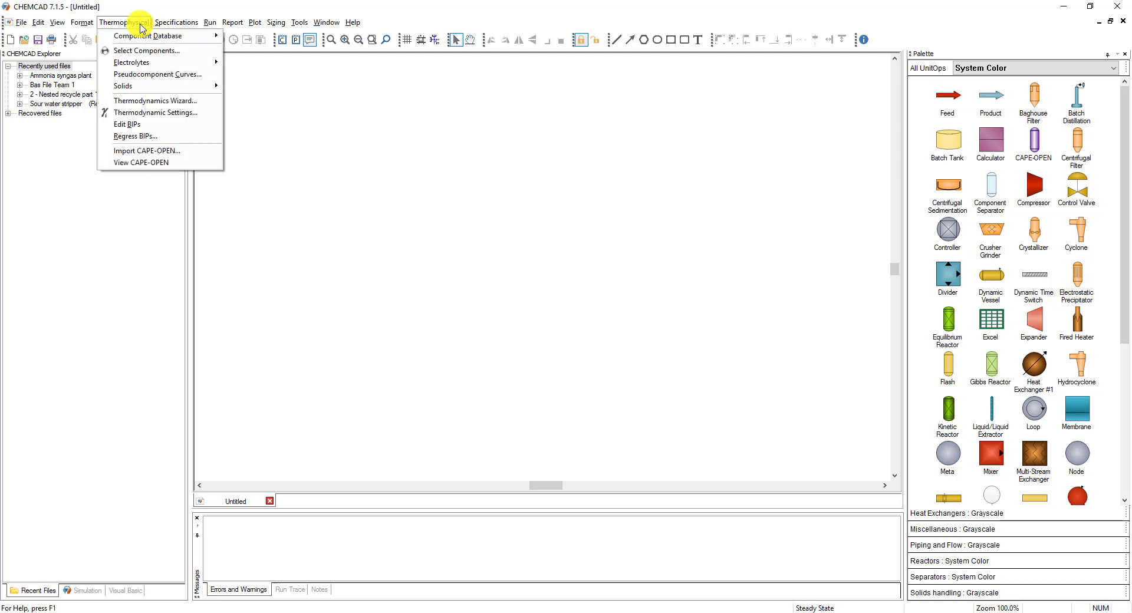
mouse_move(140, 40)
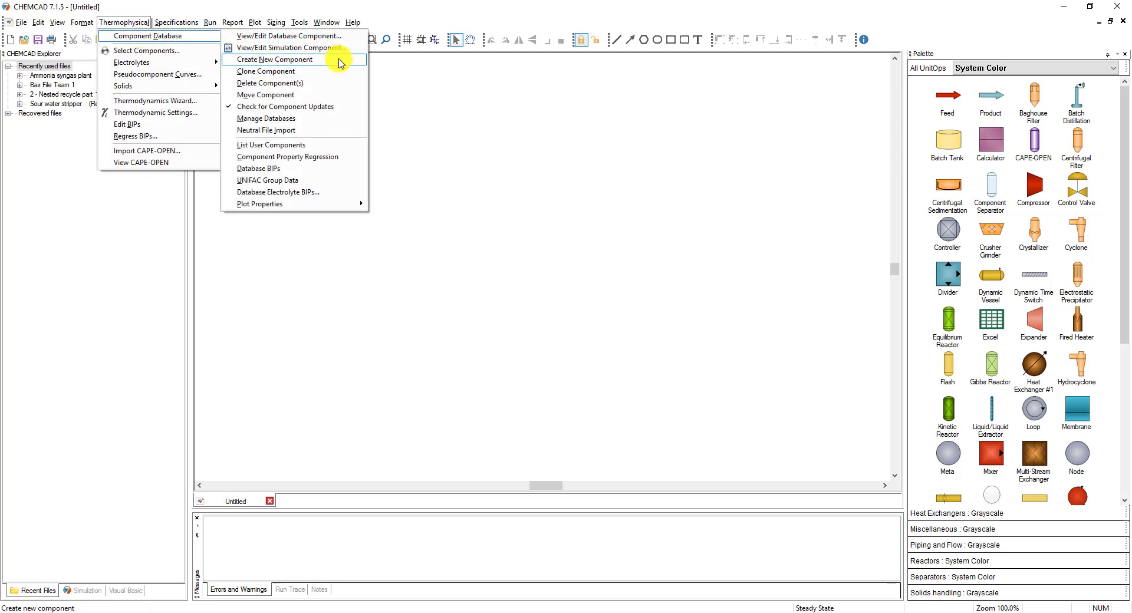
left_click(341, 61)
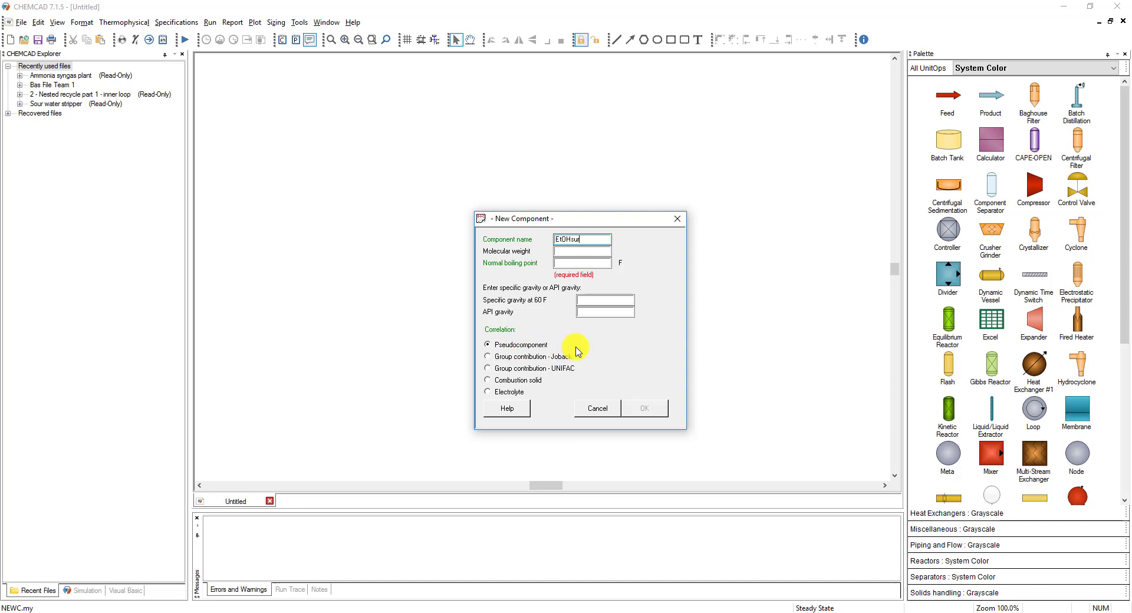
left_click(569, 263)
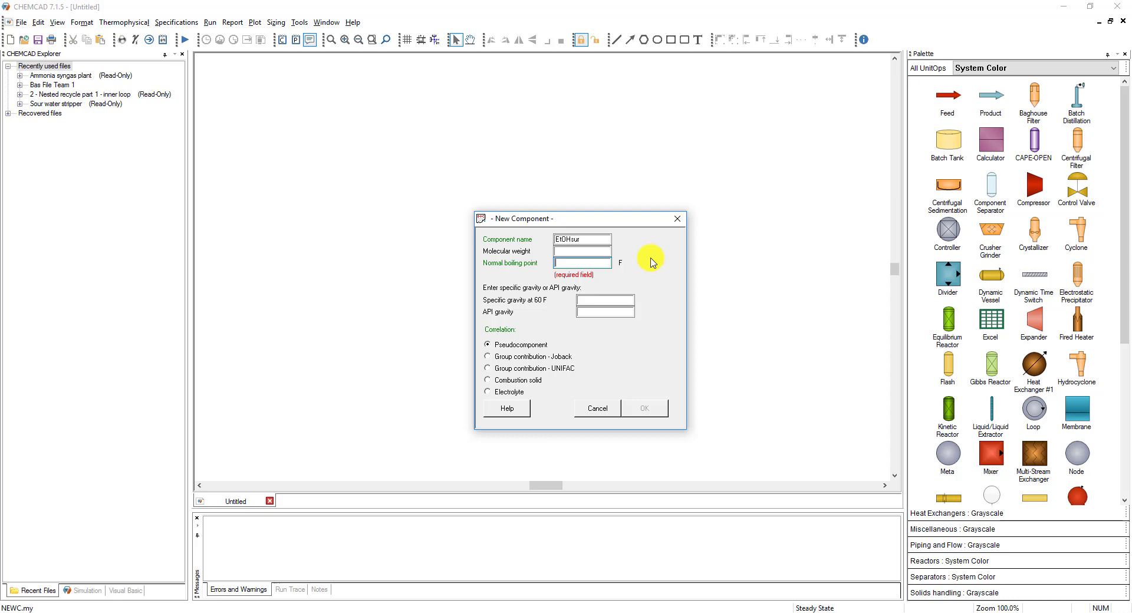
type("170")
left_click(645, 413)
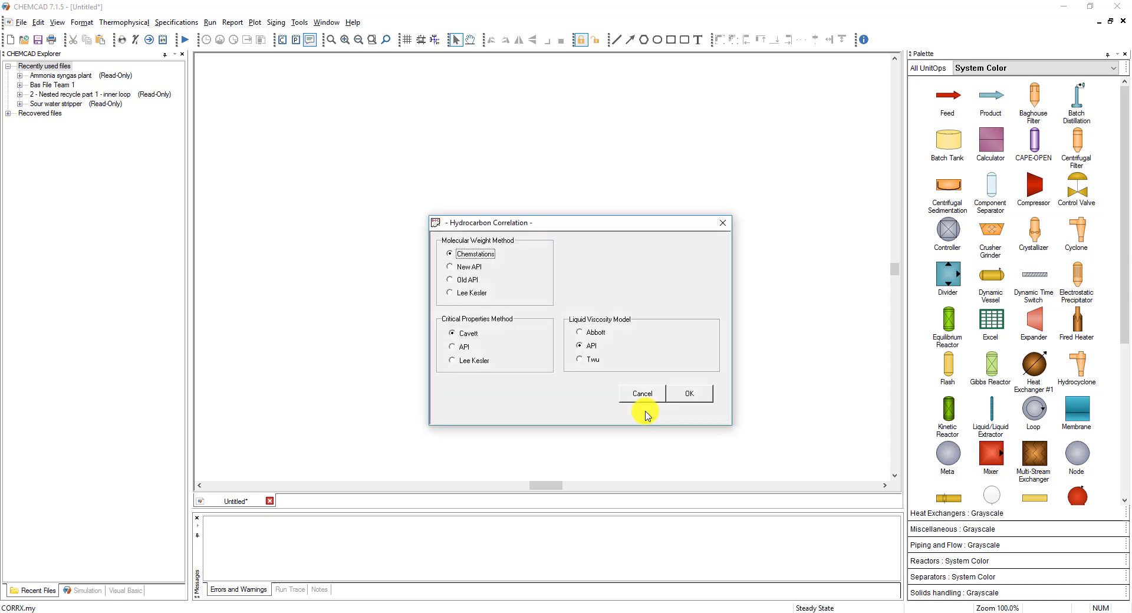
left_click(682, 396)
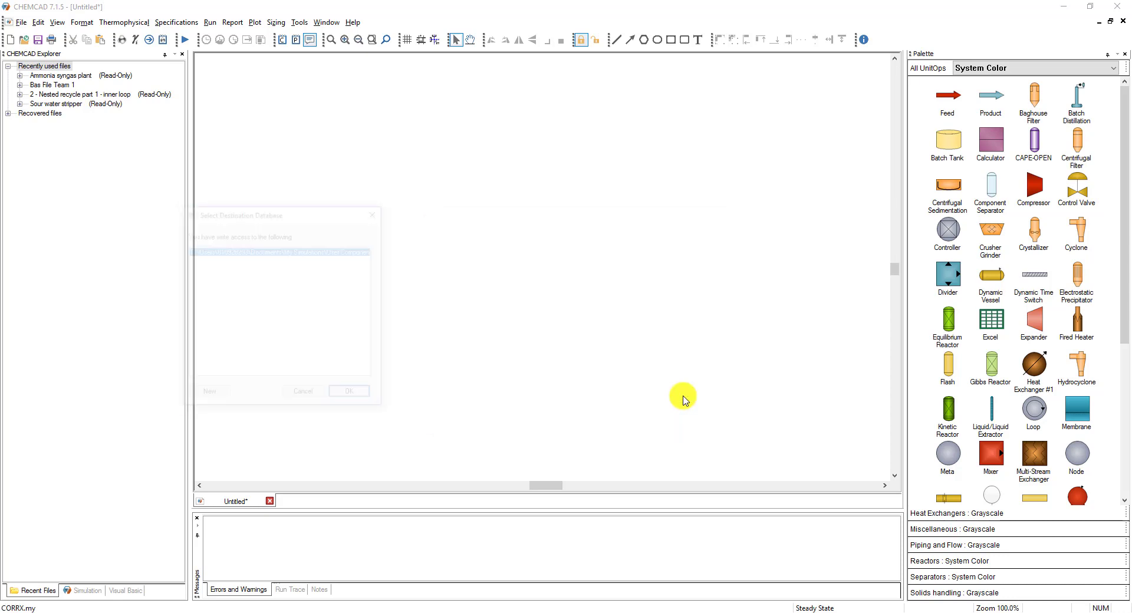
left_click(345, 391)
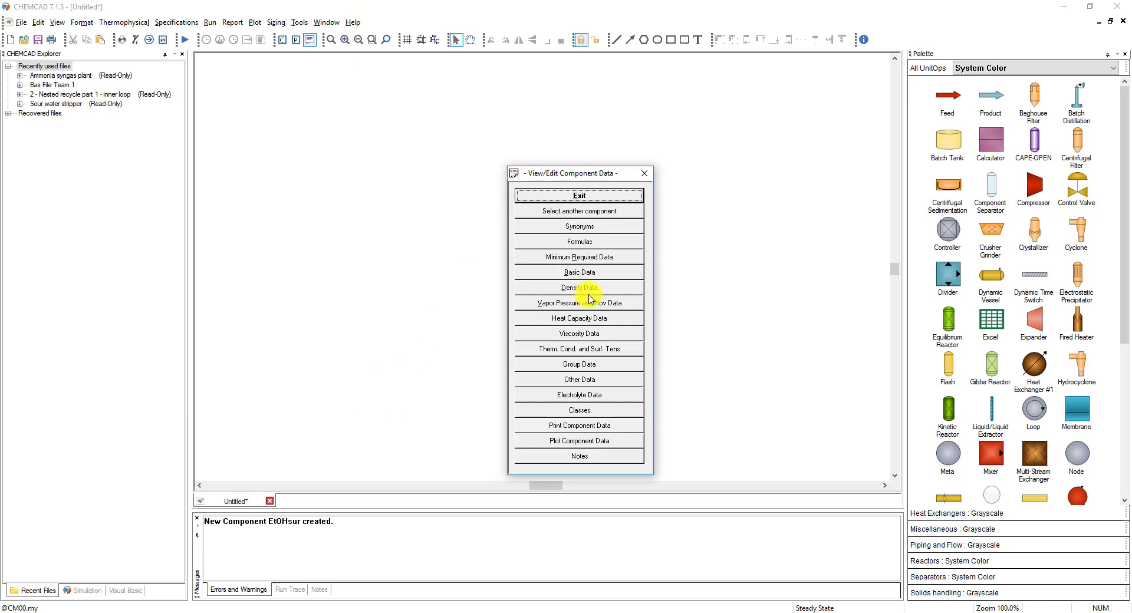
Step: Review the new component's selection list, synonyms, formulas and basic data, closing each without edits
left_click(620, 212)
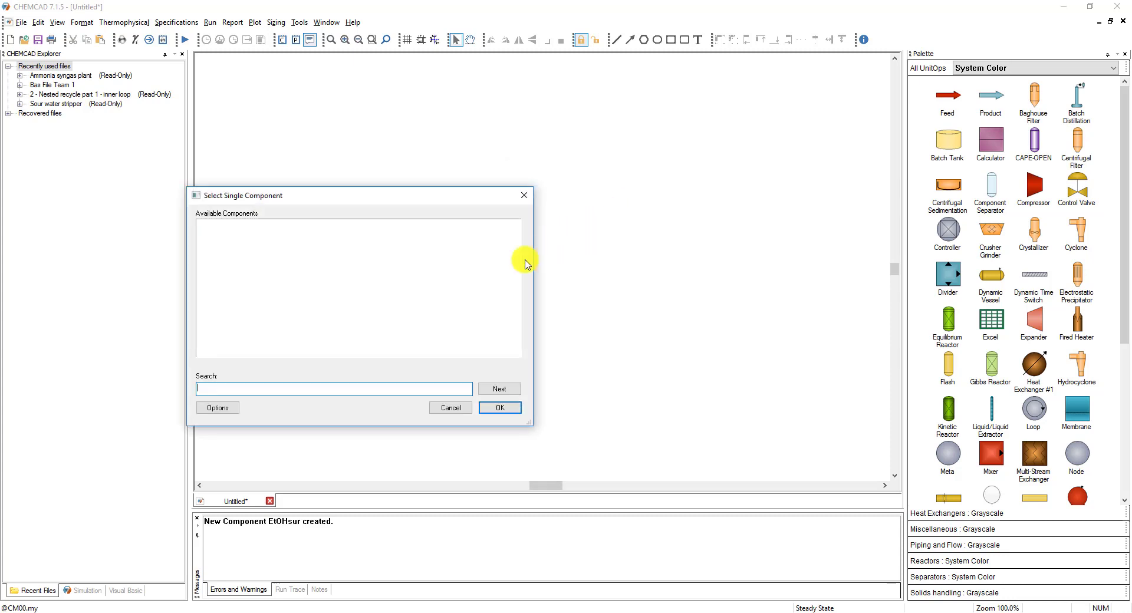
left_click(448, 409)
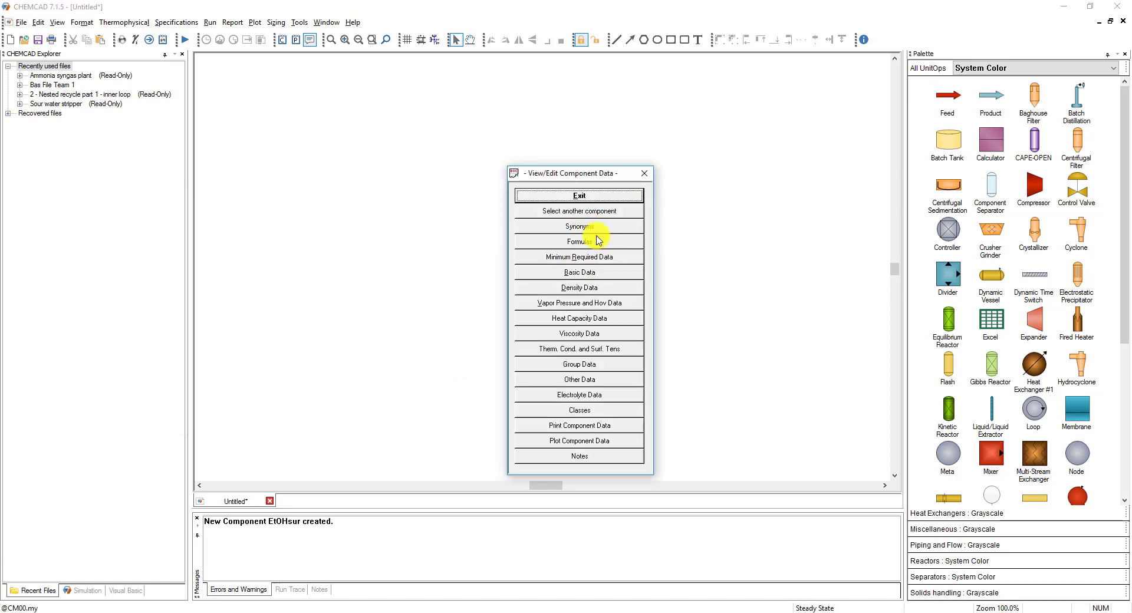
left_click(597, 226)
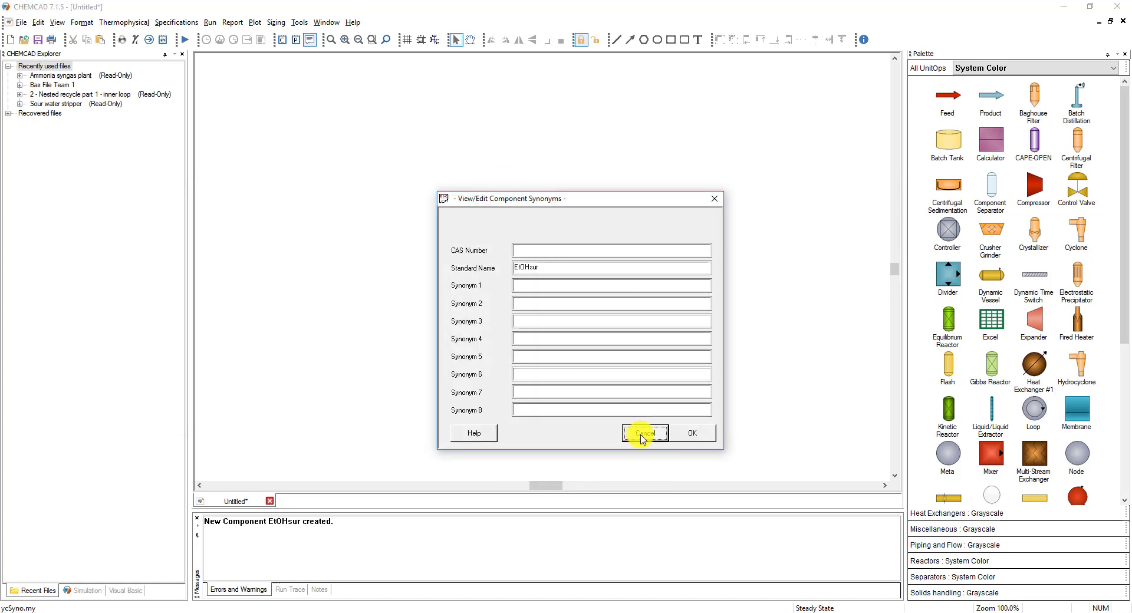
left_click(644, 433)
left_click(598, 241)
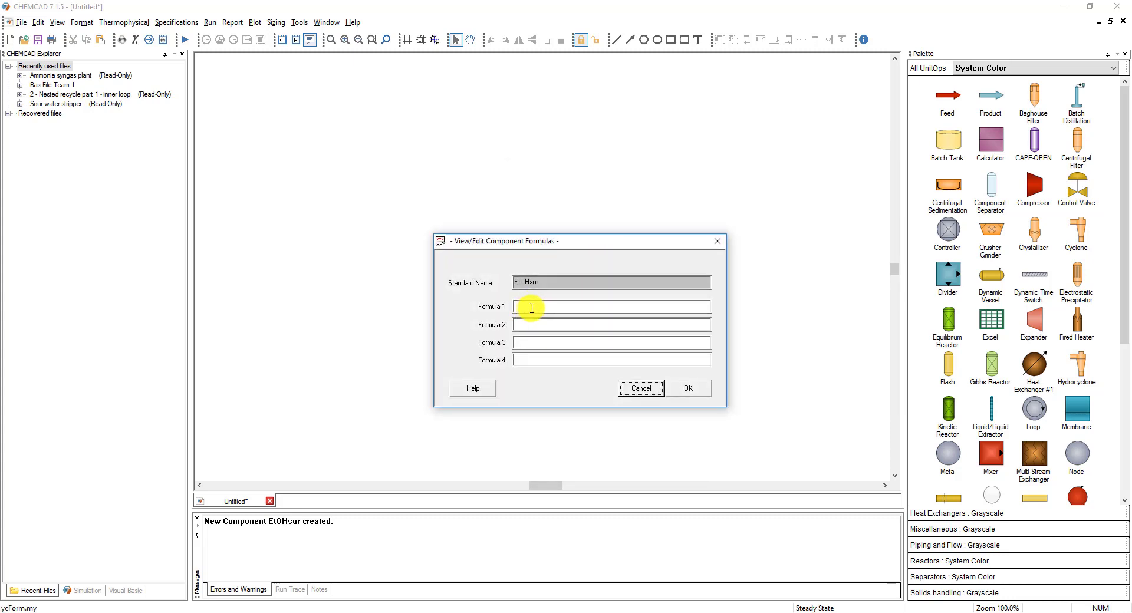
left_click(641, 388)
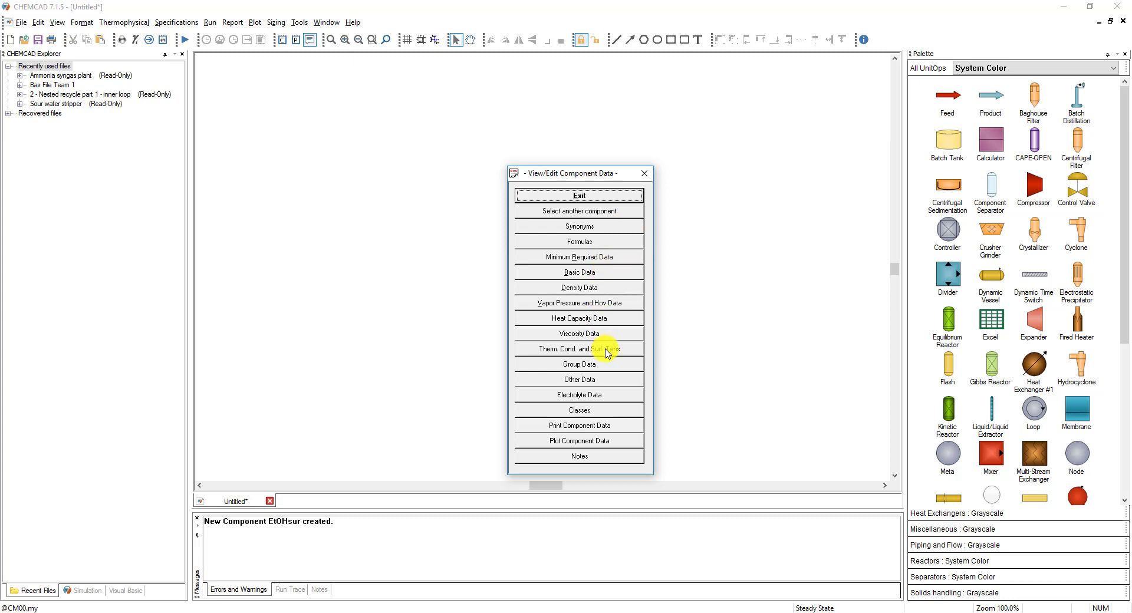
left_click(625, 273)
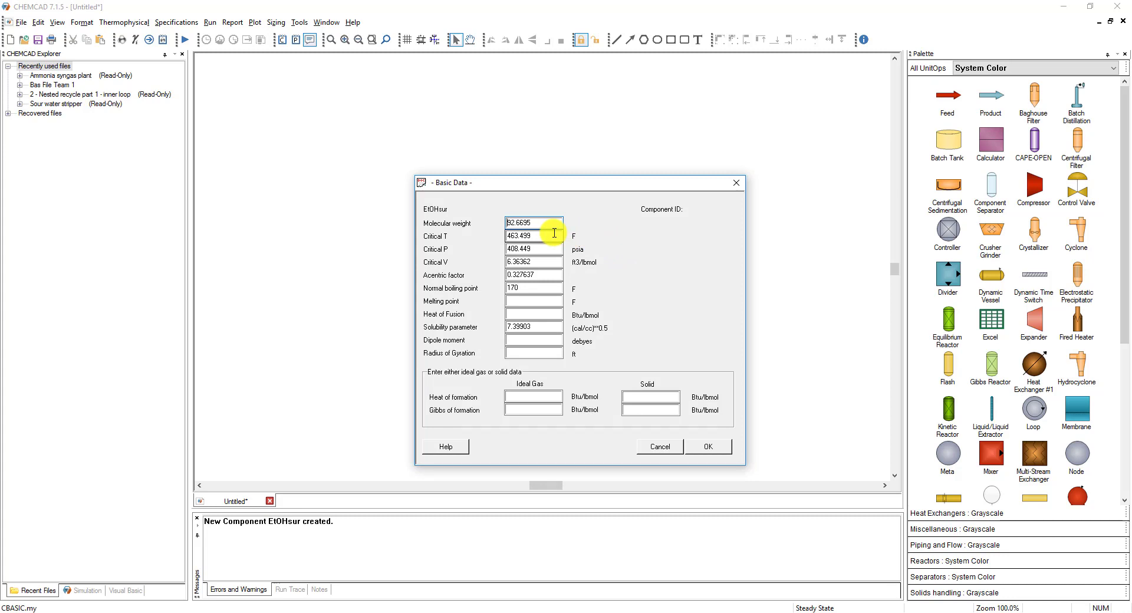
left_click(653, 451)
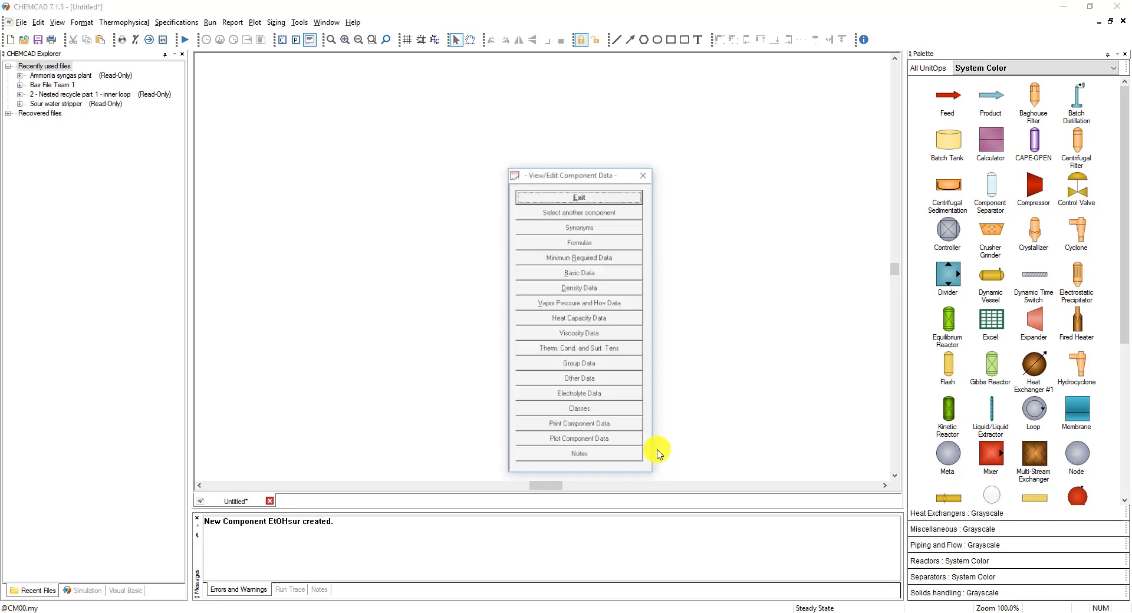
Step: Open EtOHsur's vapor pressure and heat of vaporization data and consult the help on recommended vapor pressure equation 101
left_click(630, 308)
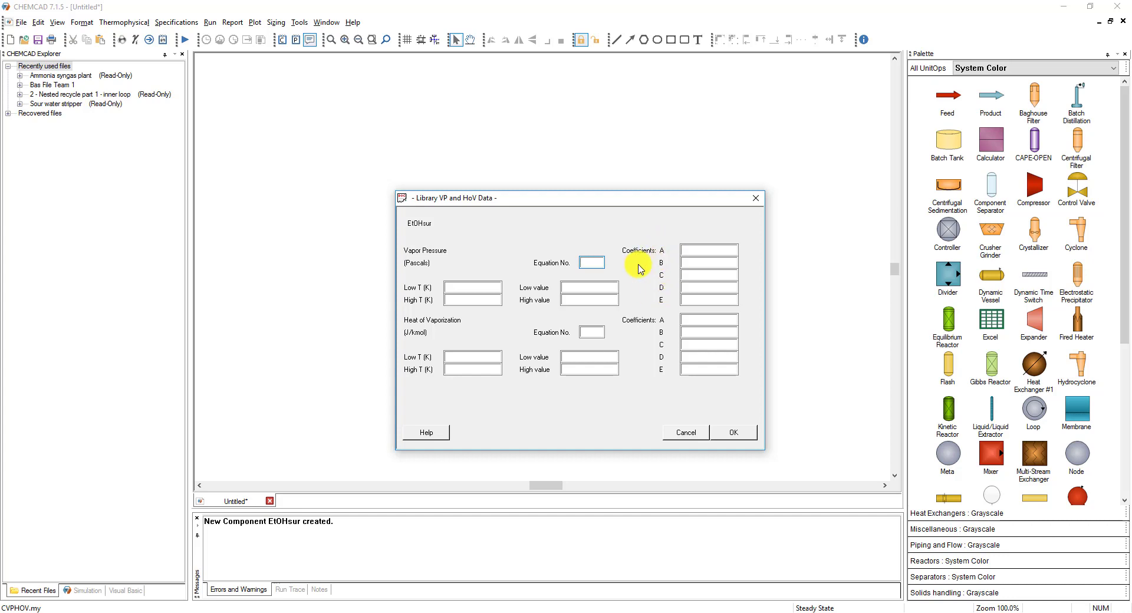
left_click(432, 436)
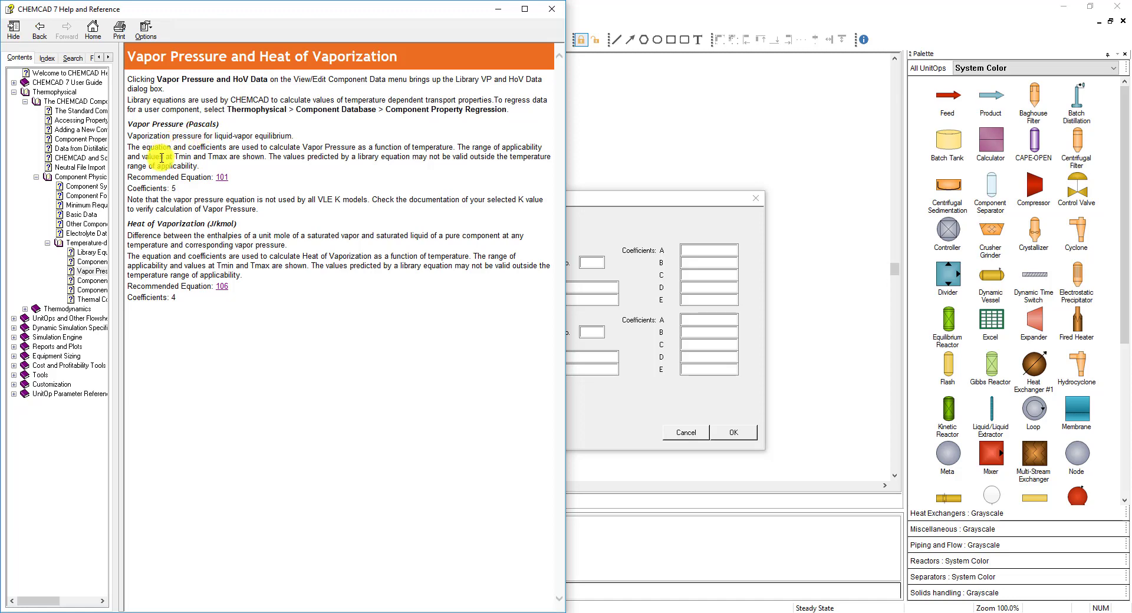
left_click(222, 183)
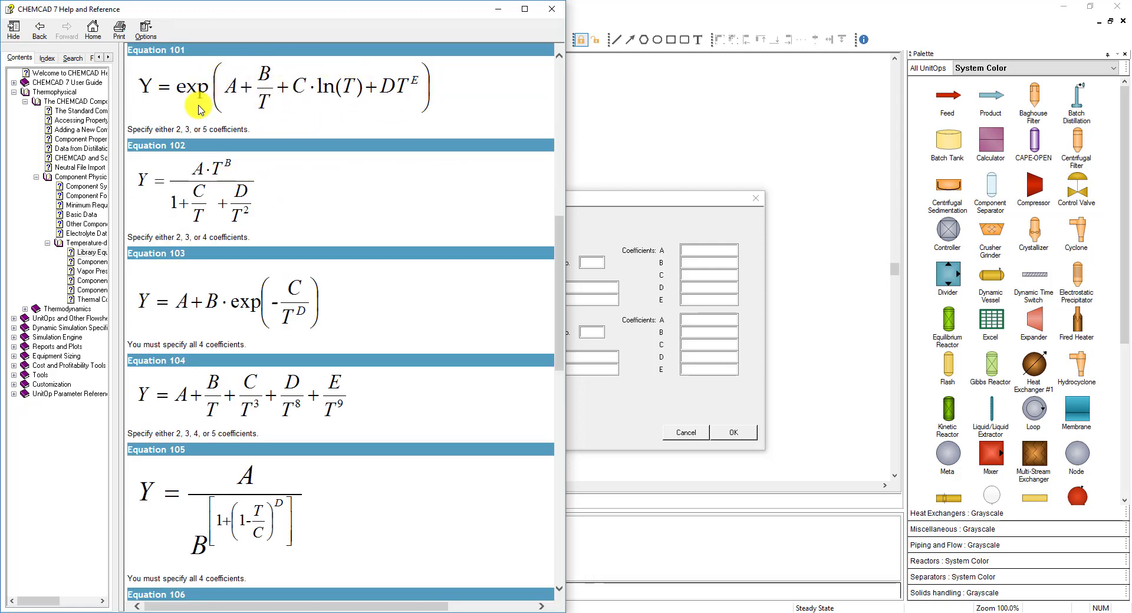
left_click(591, 200)
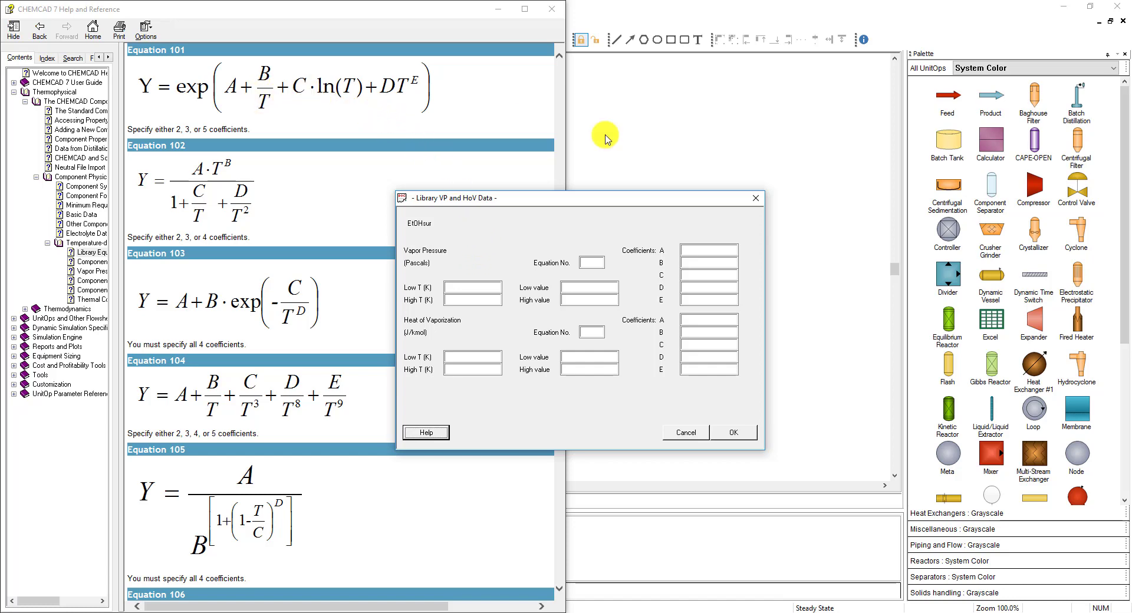
left_click(704, 250)
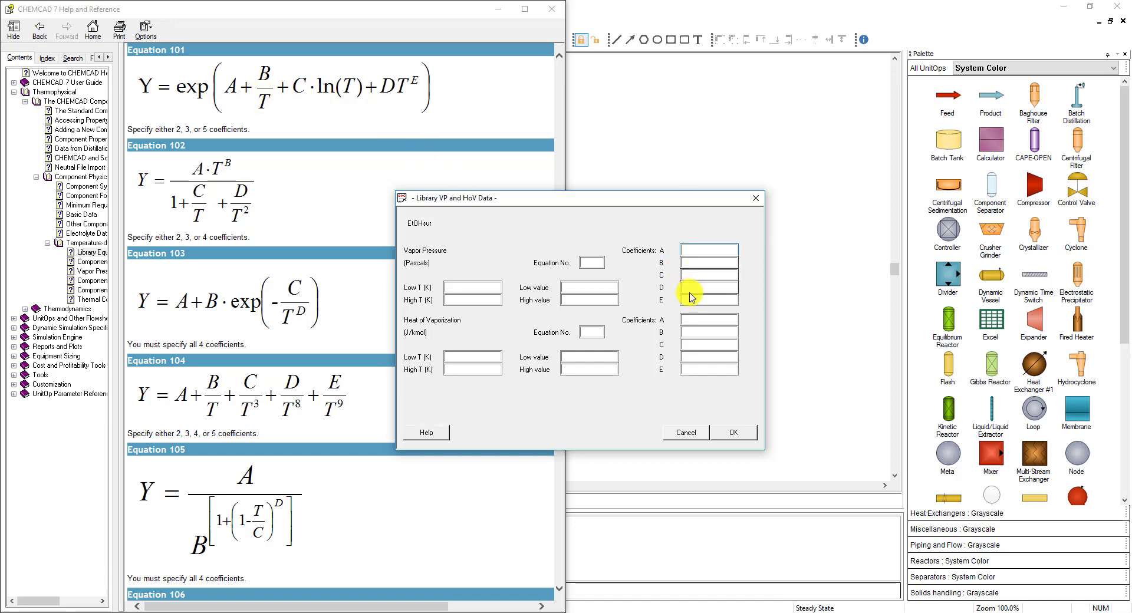
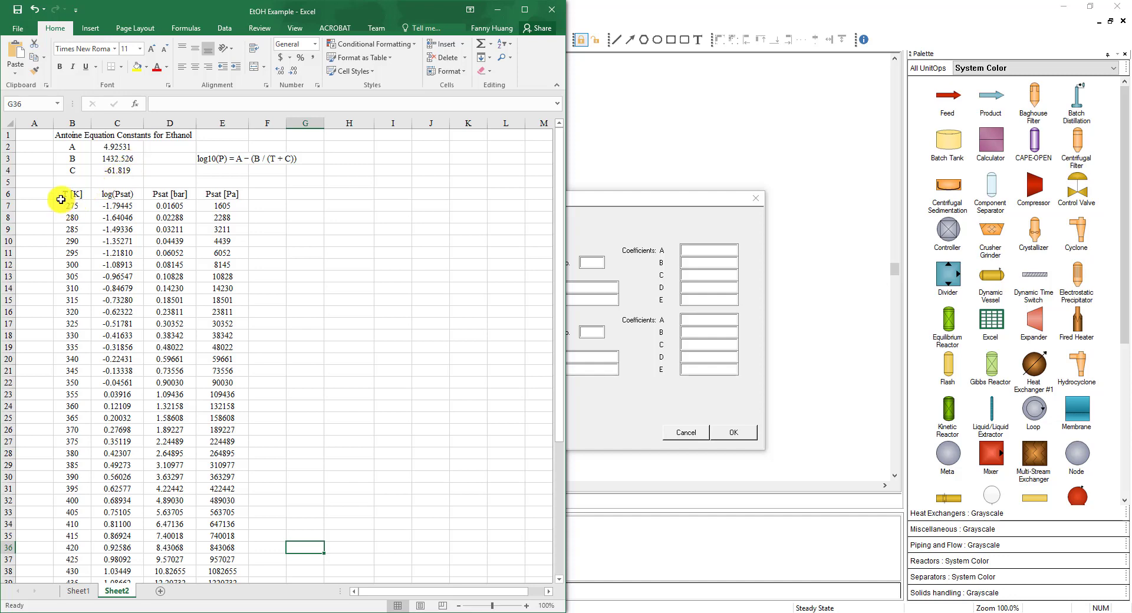
Step: In the EtOH Example workbook in Excel, inspect the formulas for log(Psat) and Psat in bar at 275 K
left_click(121, 208)
left_click(252, 104)
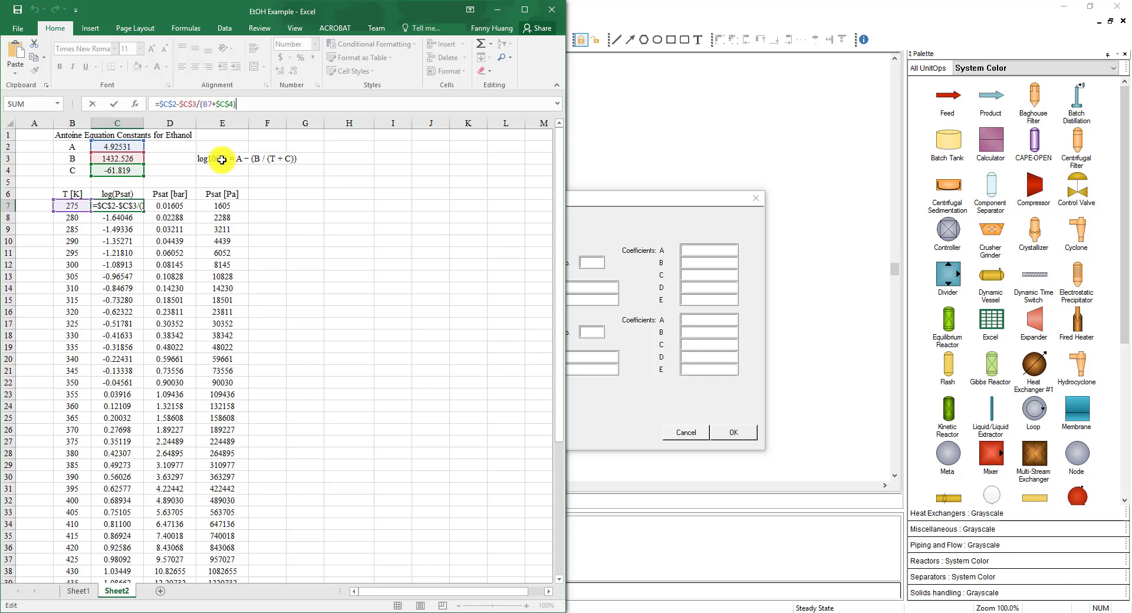
left_click(594, 202)
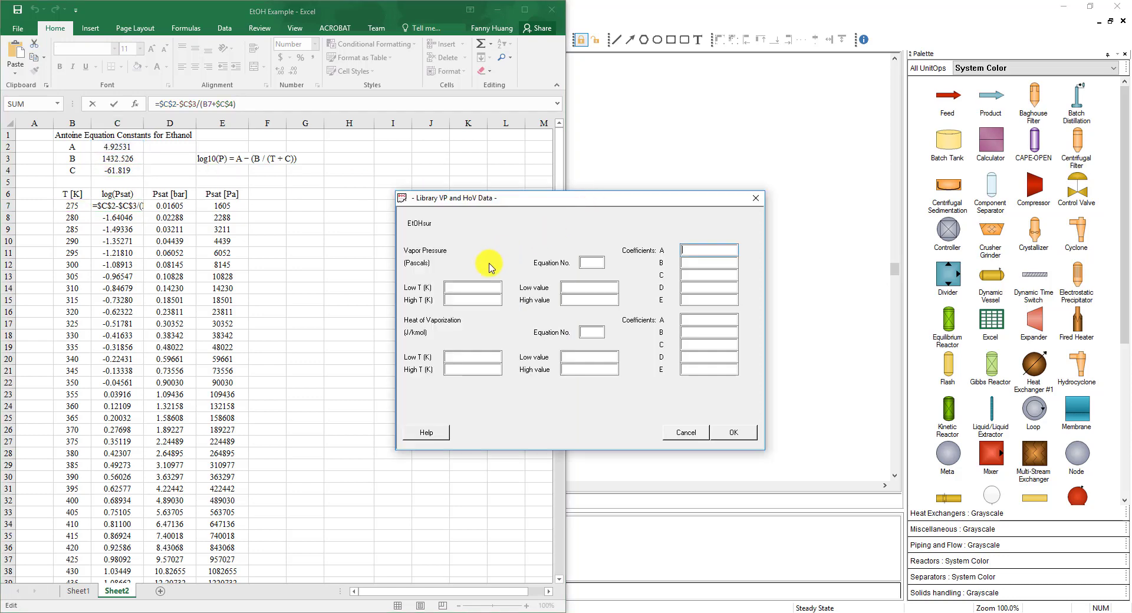
left_click(108, 195)
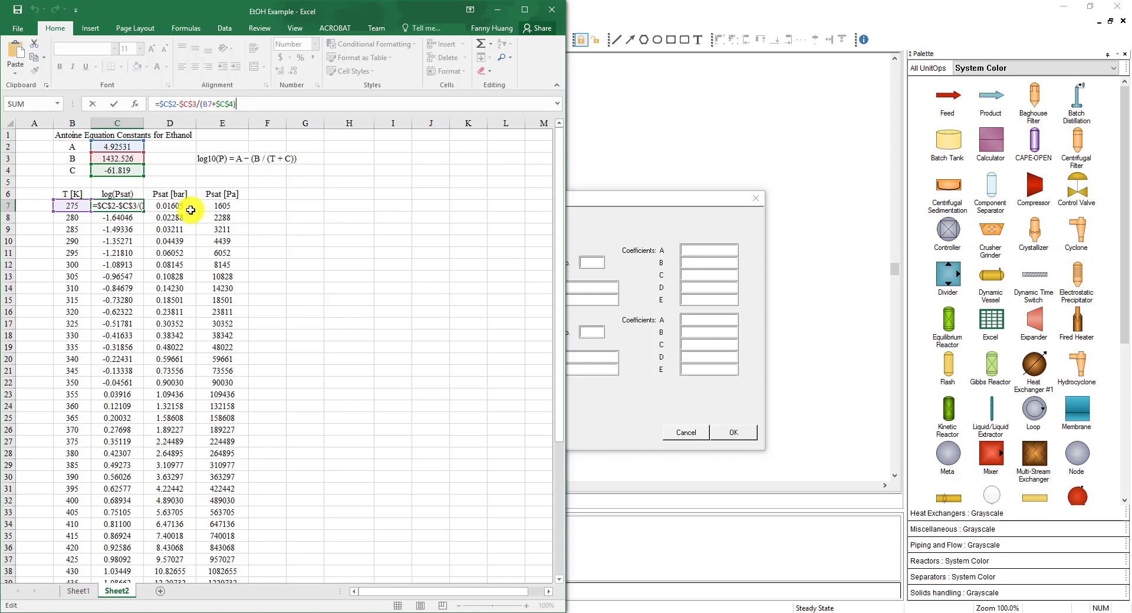
left_click(181, 206)
left_click(230, 104)
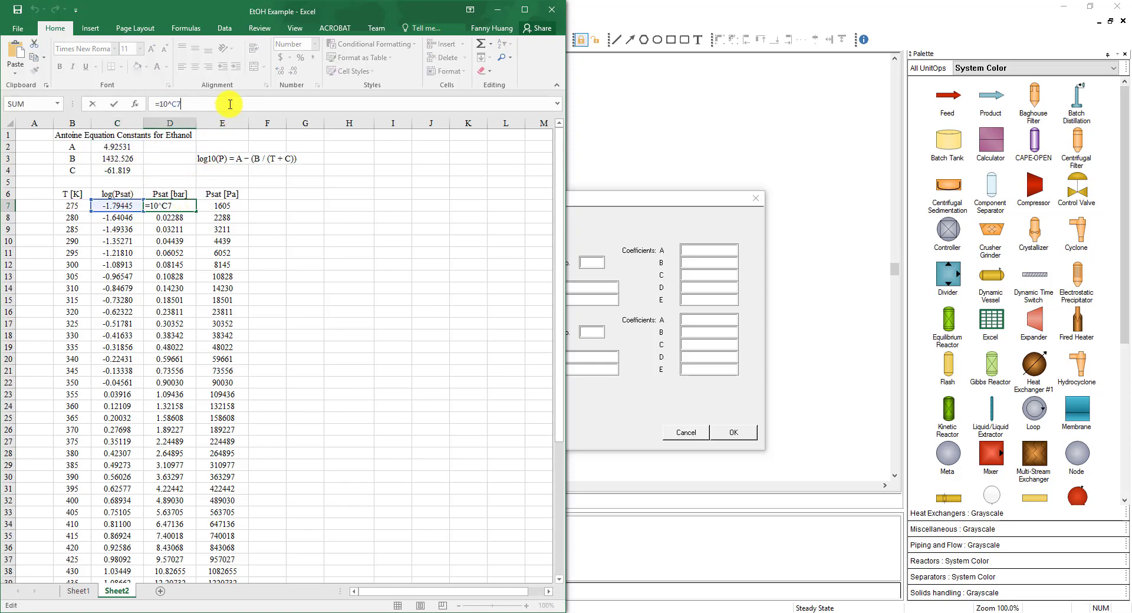
Step: Inspect the formula that converts Psat from bar to Pa at 275 K
left_click(242, 205)
left_click(231, 106)
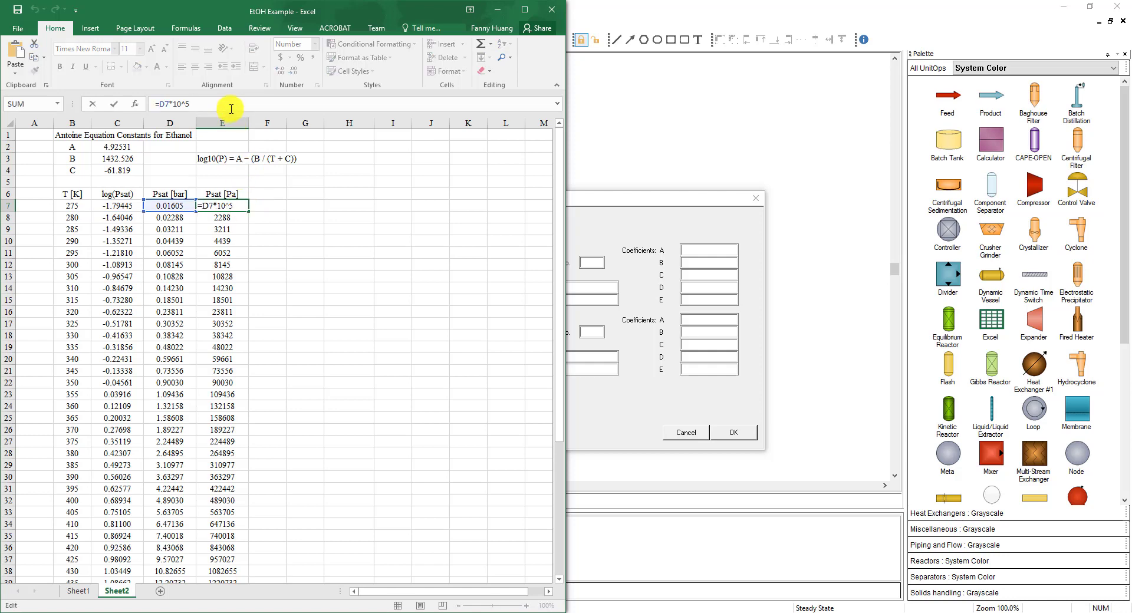
left_click(234, 201)
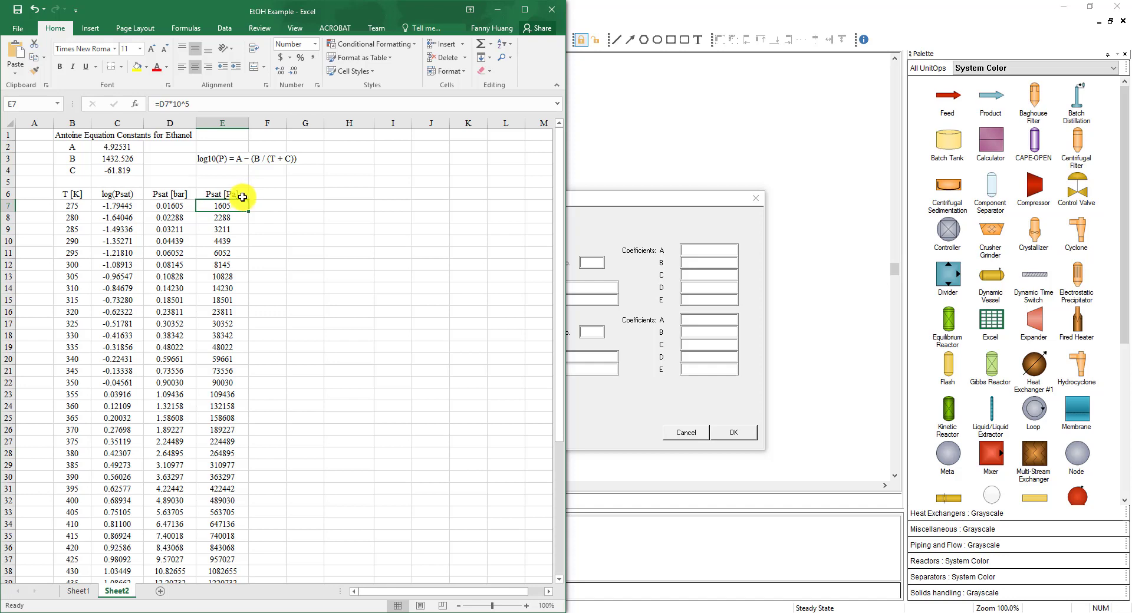
Step: Compare the vapor pressure units in EtOHsur's Library VP and HoV Data with the Excel data and the help's equation 101
left_click(608, 203)
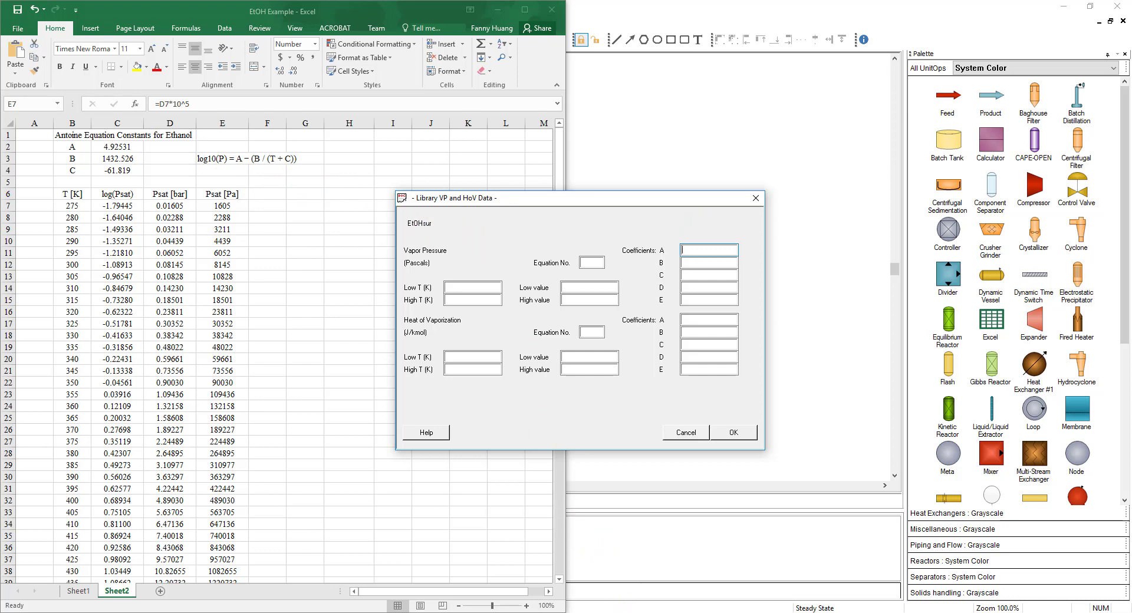
mouse_move(619, 611)
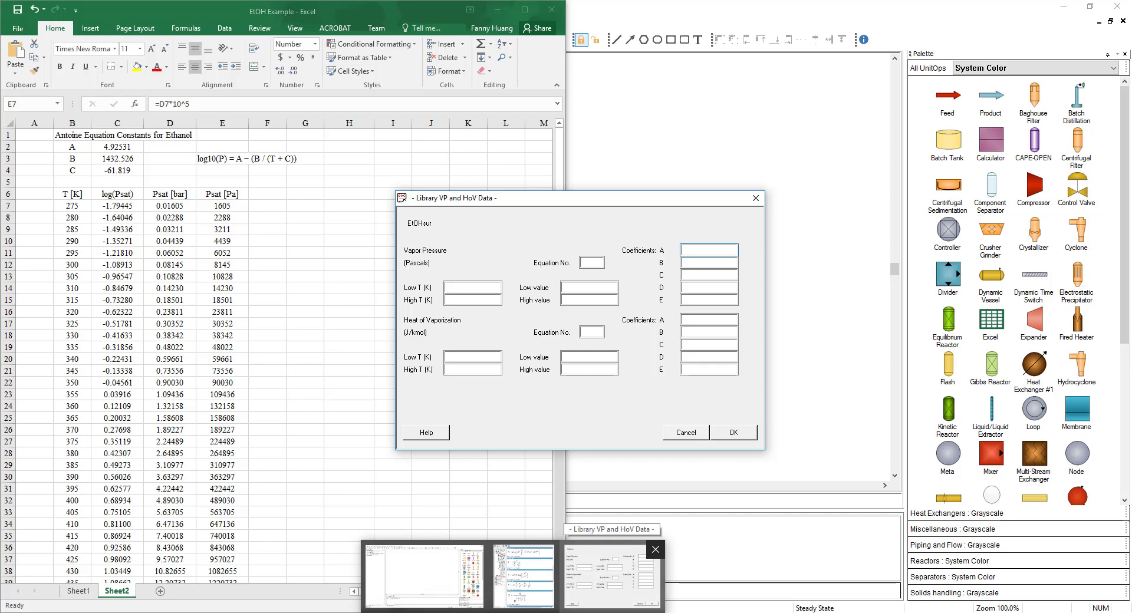
left_click(523, 574)
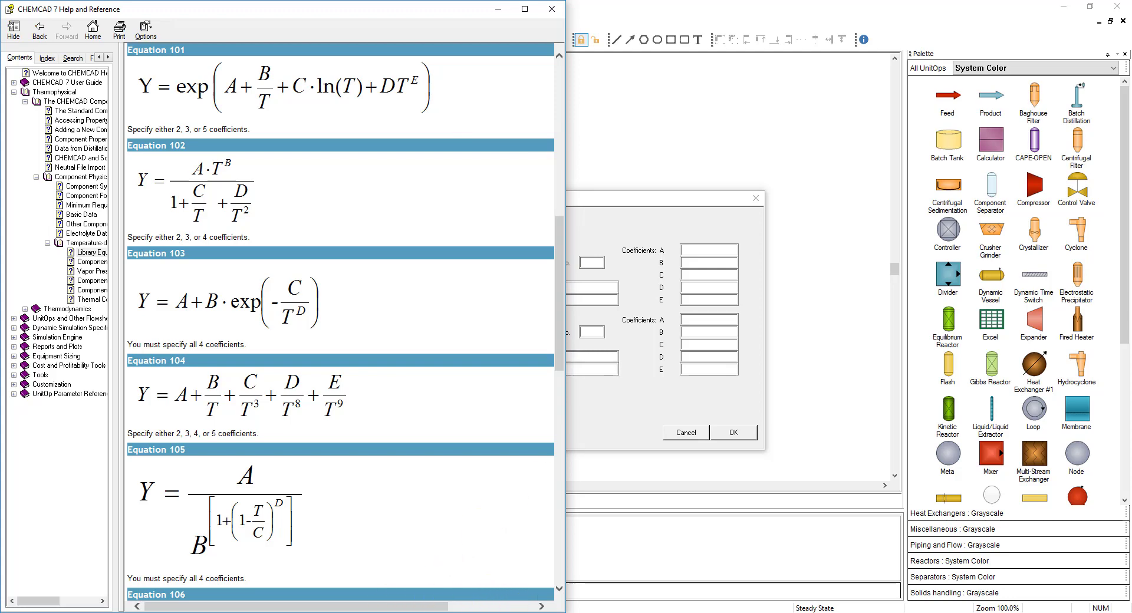
key("alt+Tab")
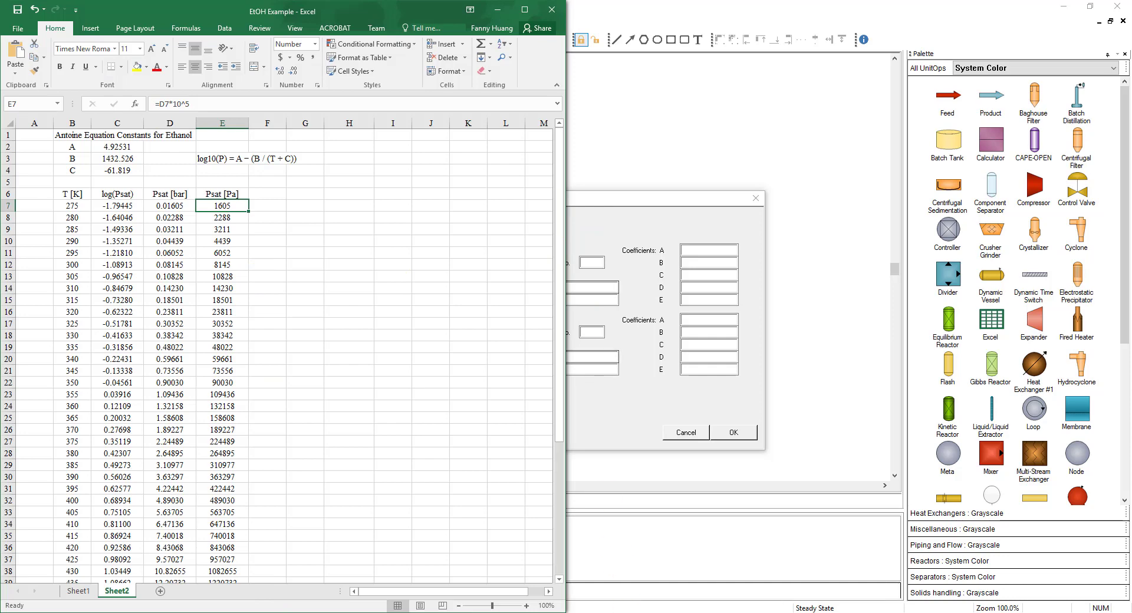
key("alt+Tab")
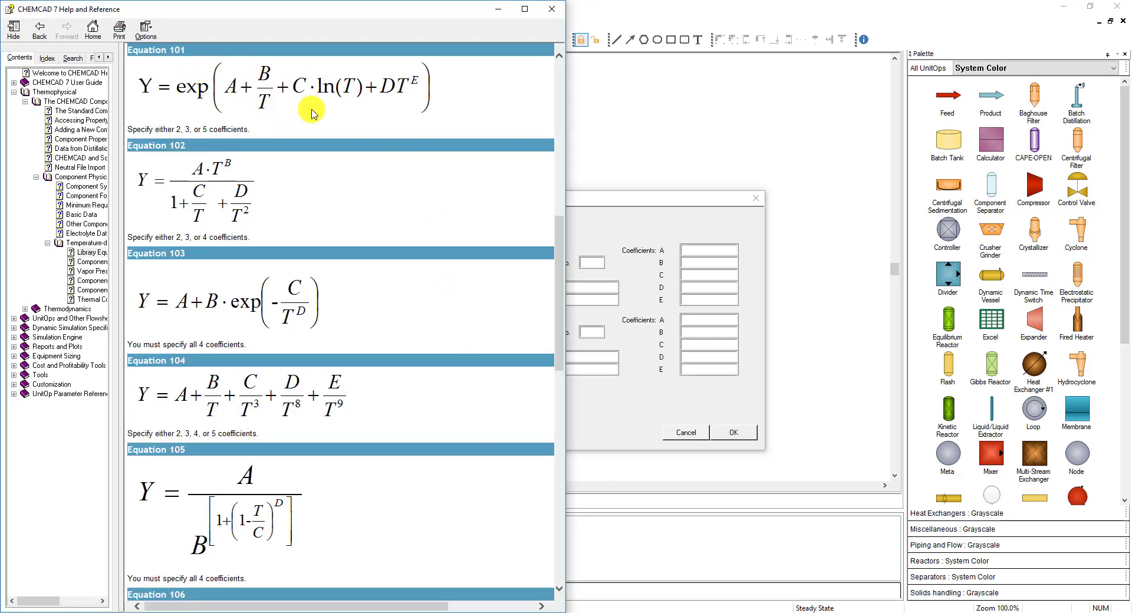
left_click(591, 201)
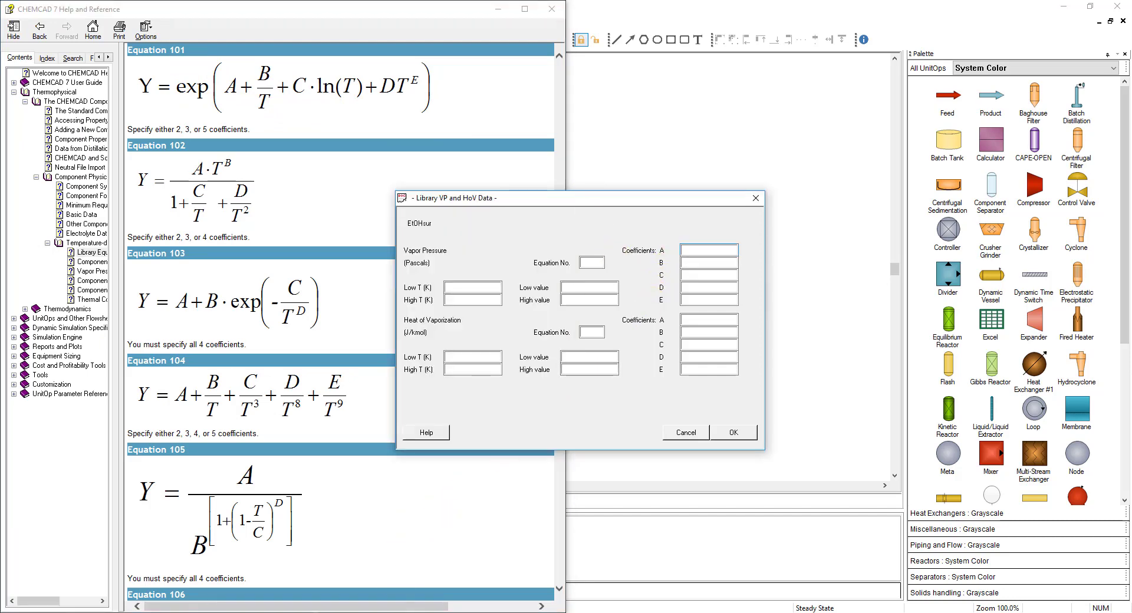
Step: Switch to POLYMATH, open a new data table for regression, and enlarge it to fill most of the workspace
left_click(318, 612)
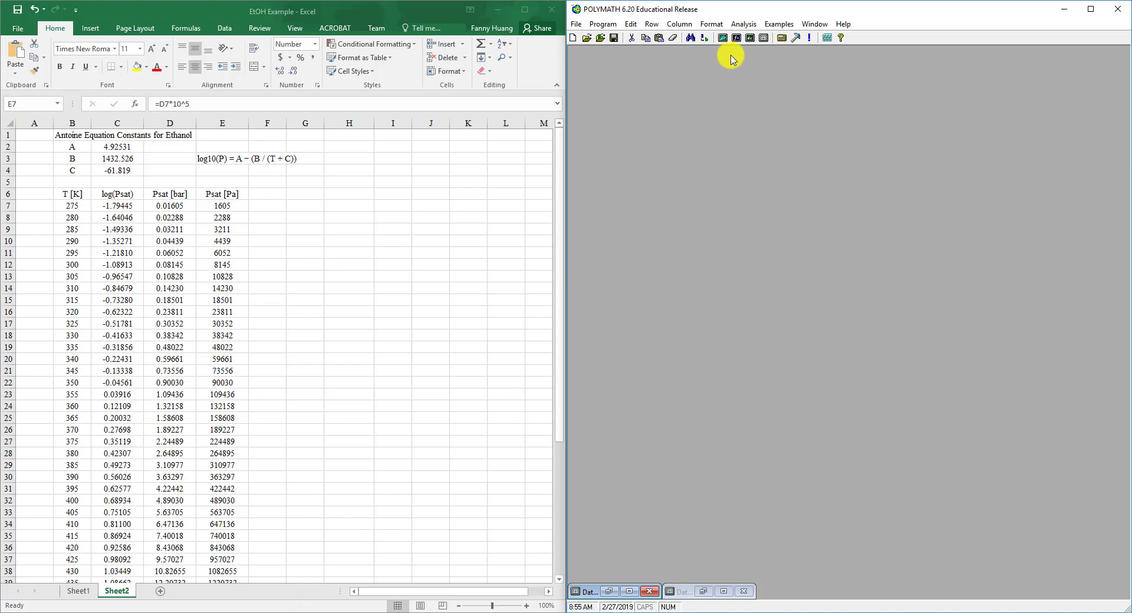
left_click(764, 38)
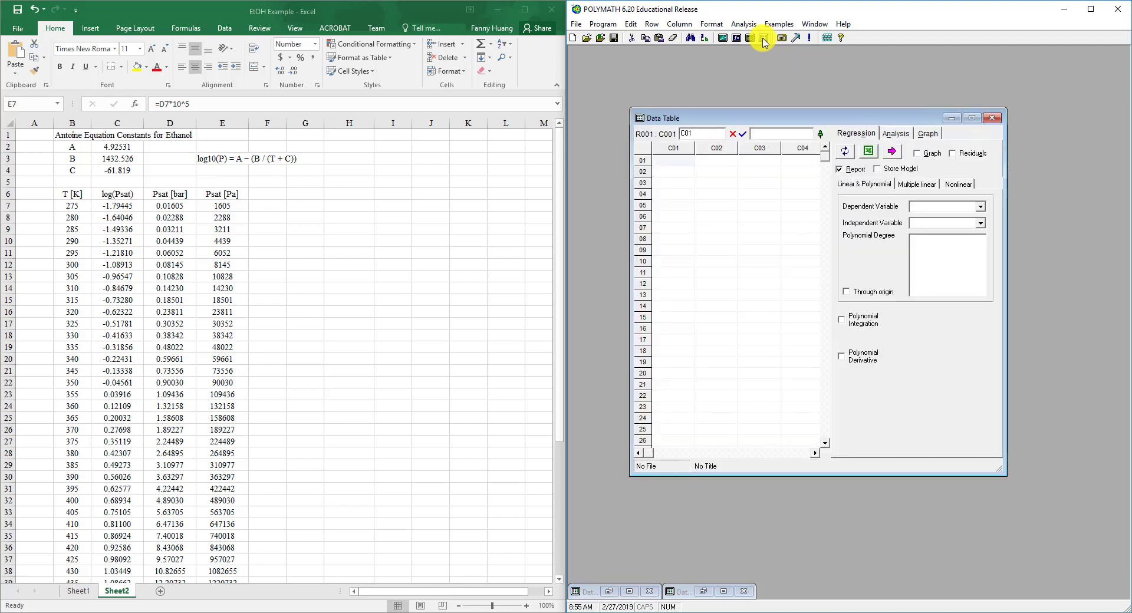
left_click_drag(740, 112, 684, 53)
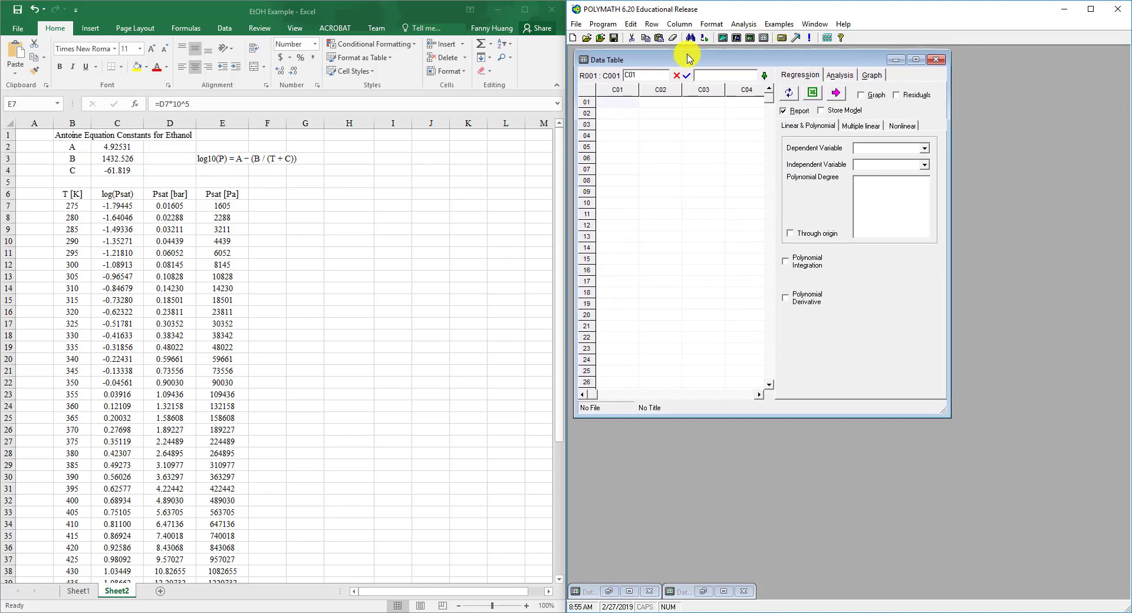
left_click_drag(942, 416, 1067, 573)
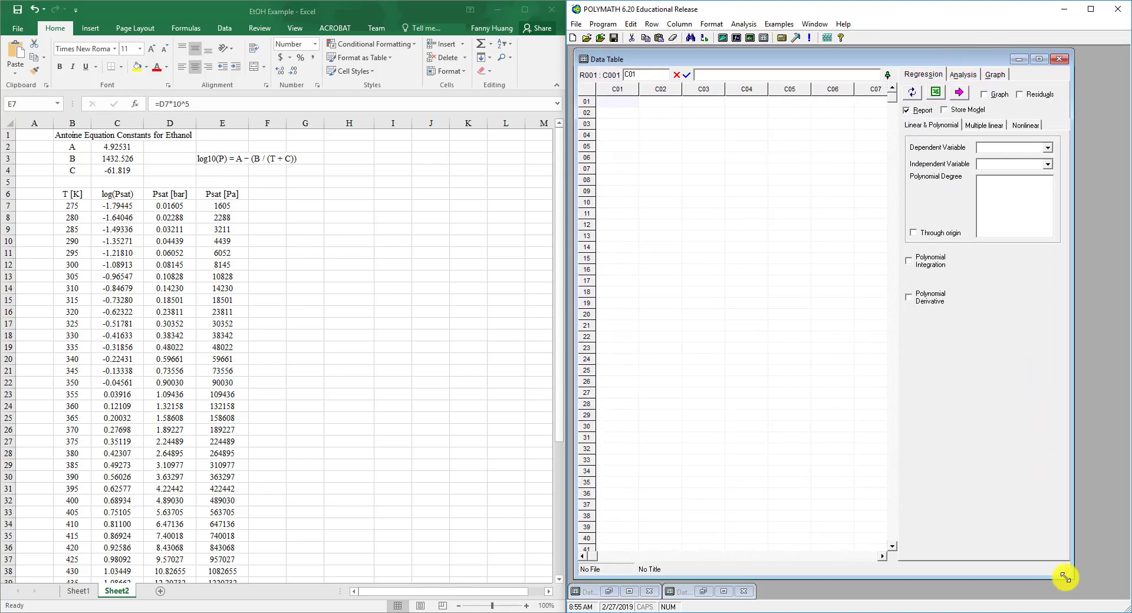
Step: Copy the 275 to 500 K temperatures from the Excel sheet into the first column of the POLYMATH data table
left_click_drag(63, 208, 83, 561)
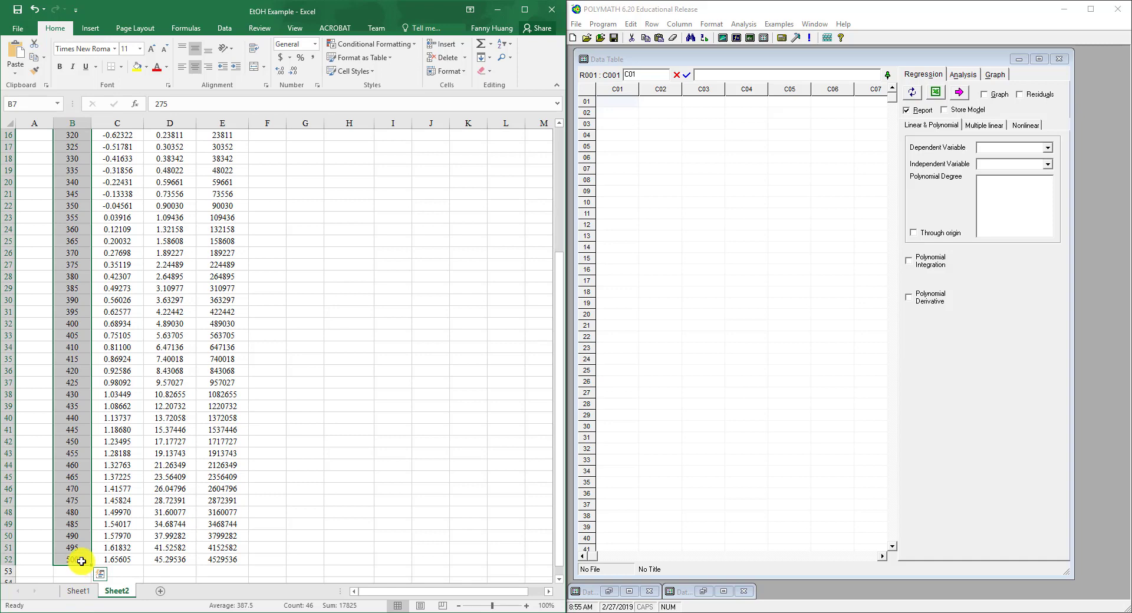
key("ctrl+c")
left_click(628, 103)
key("ctrl+v")
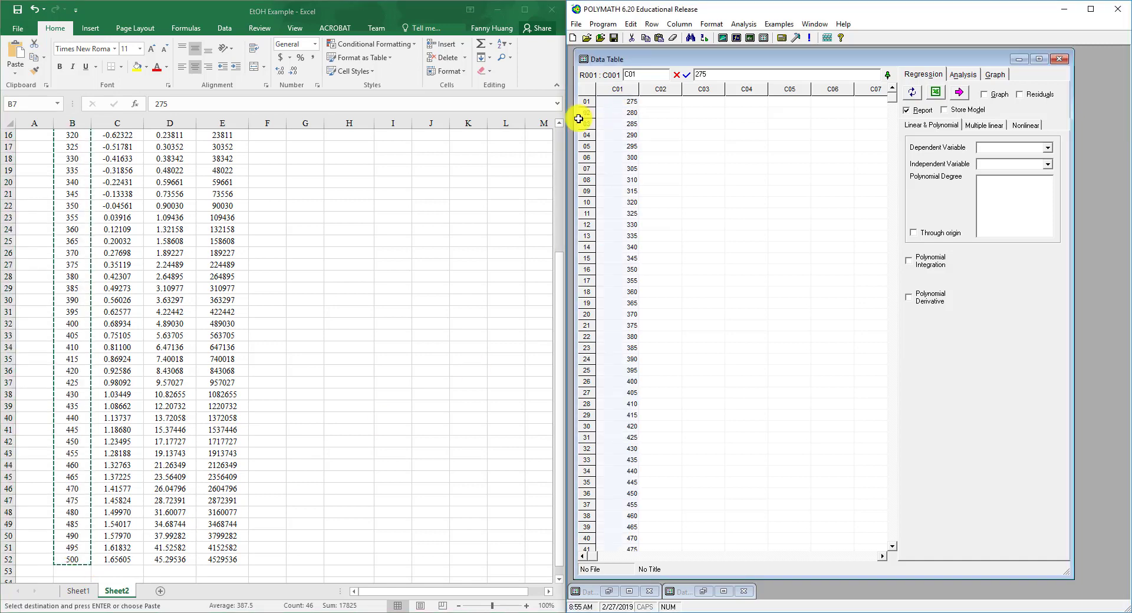
Step: Copy the full Psat [Pa] column from the Excel sheet into the second column of the POLYMATH data table
scroll(224, 170, "up", 5)
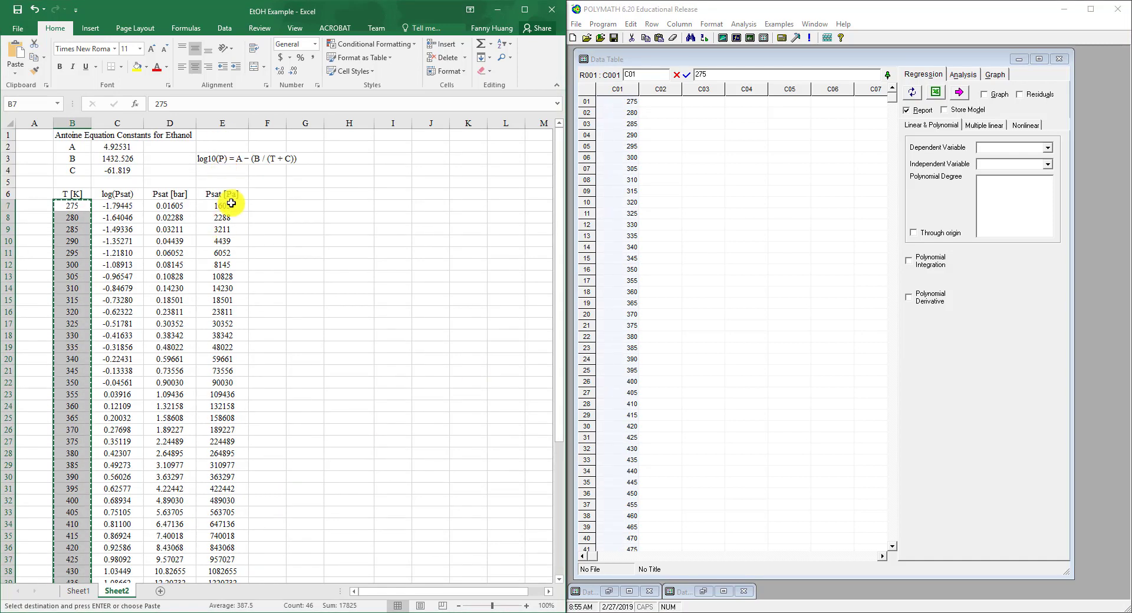
left_click_drag(226, 208, 245, 565)
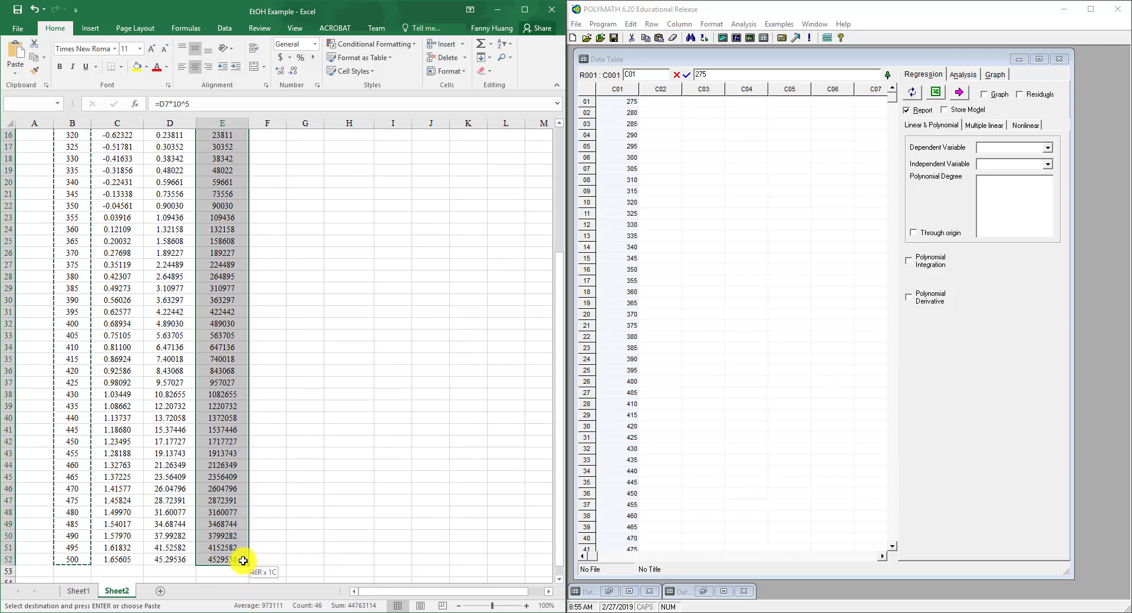
key("ctrl+c")
left_click(672, 102)
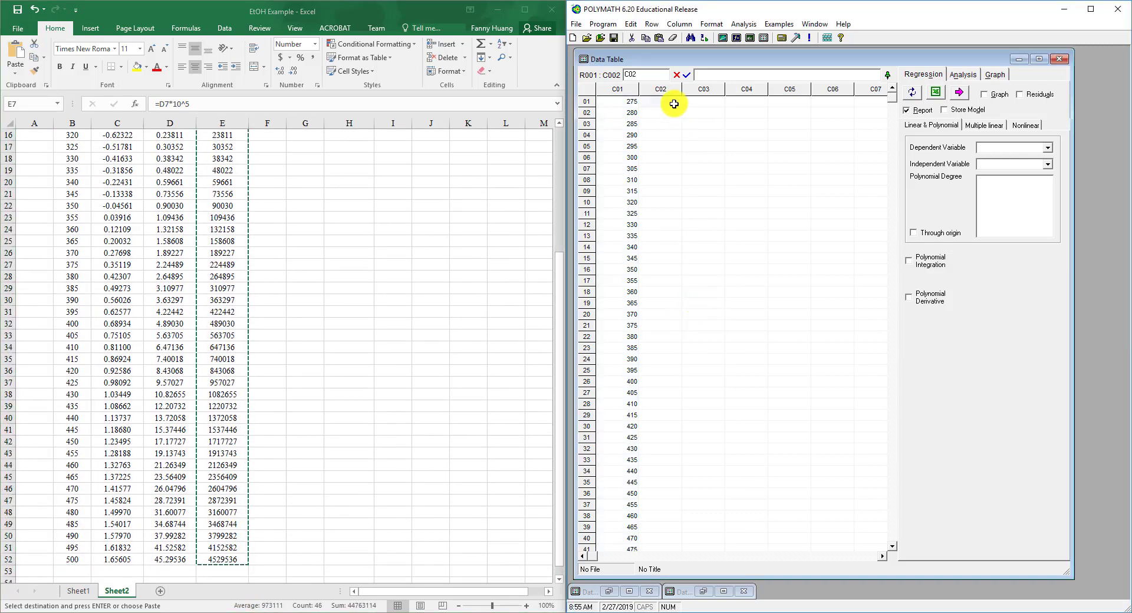
key("ctrl+v")
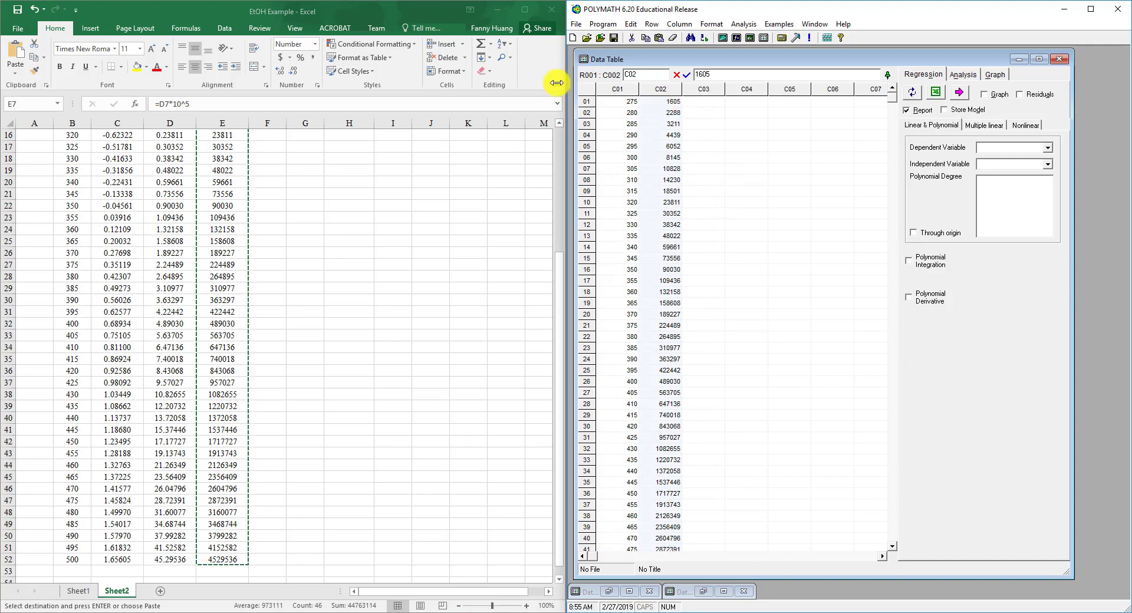
Step: Rename the data table's first column to T and its second column to Psat
double_click(618, 90)
type("T")
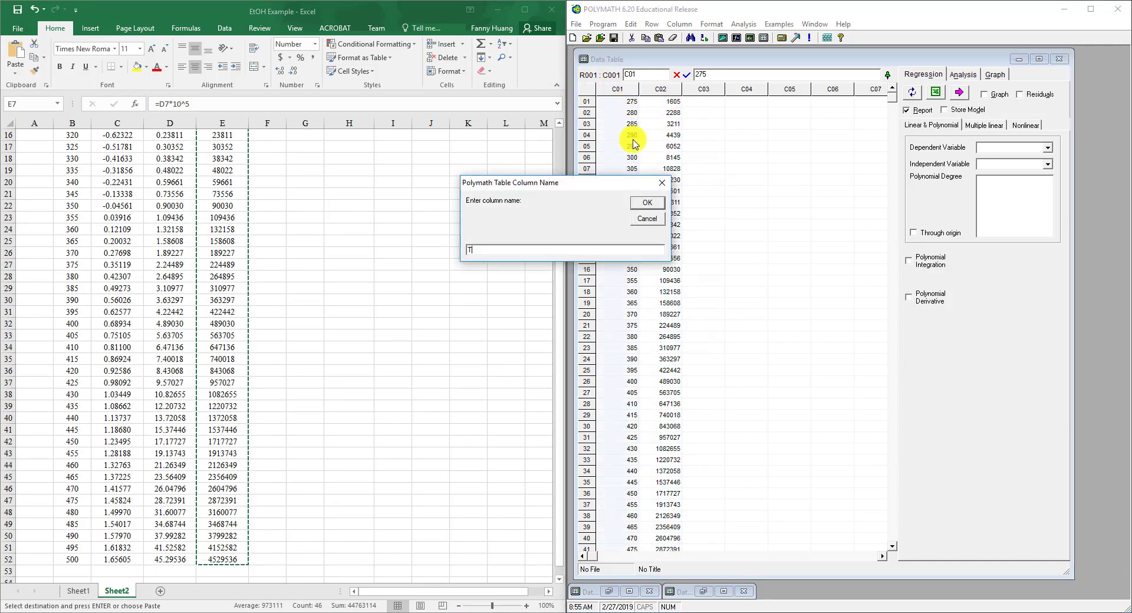
left_click(646, 203)
double_click(672, 90)
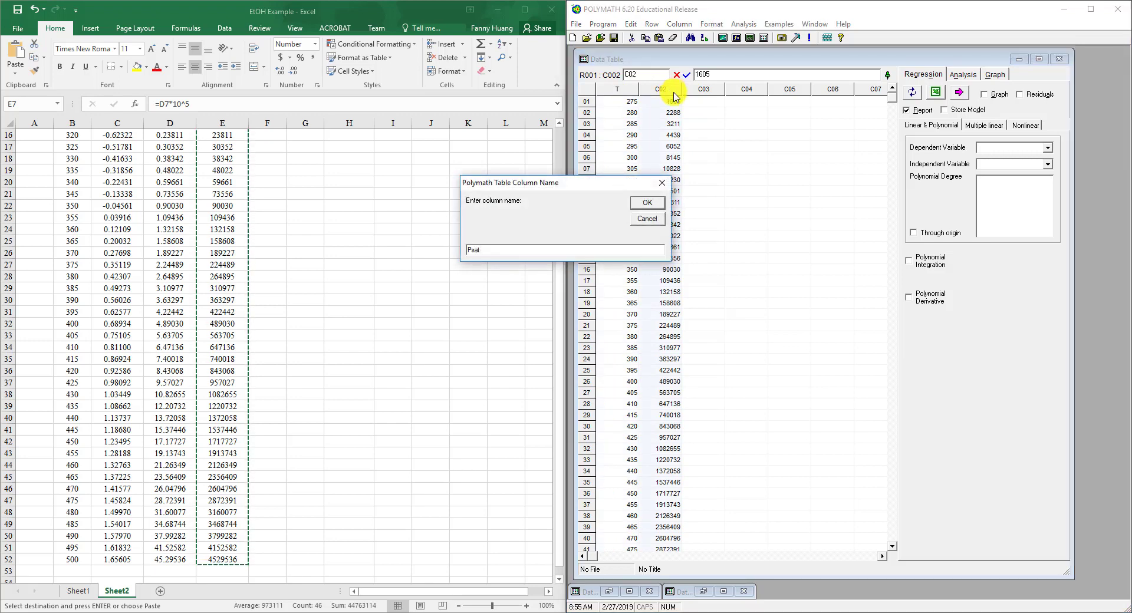
type("Psat")
left_click(648, 203)
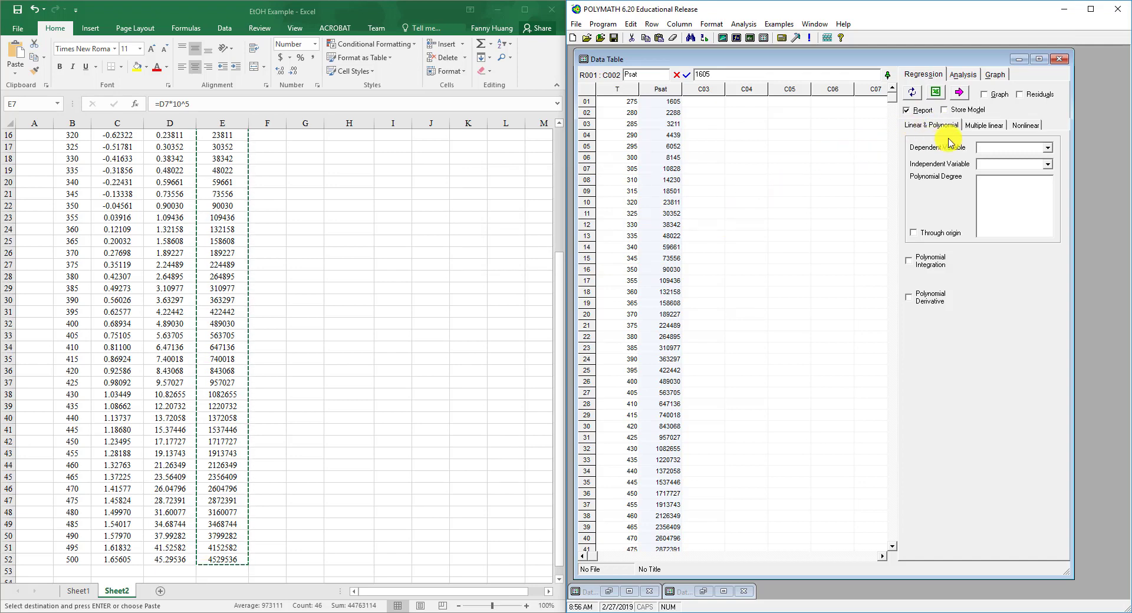
Step: Following help equation 101, enter the nonlinear regression model Psat=exp(A+B/T+C*ln(T)) and check that it is valid
left_click(1006, 152)
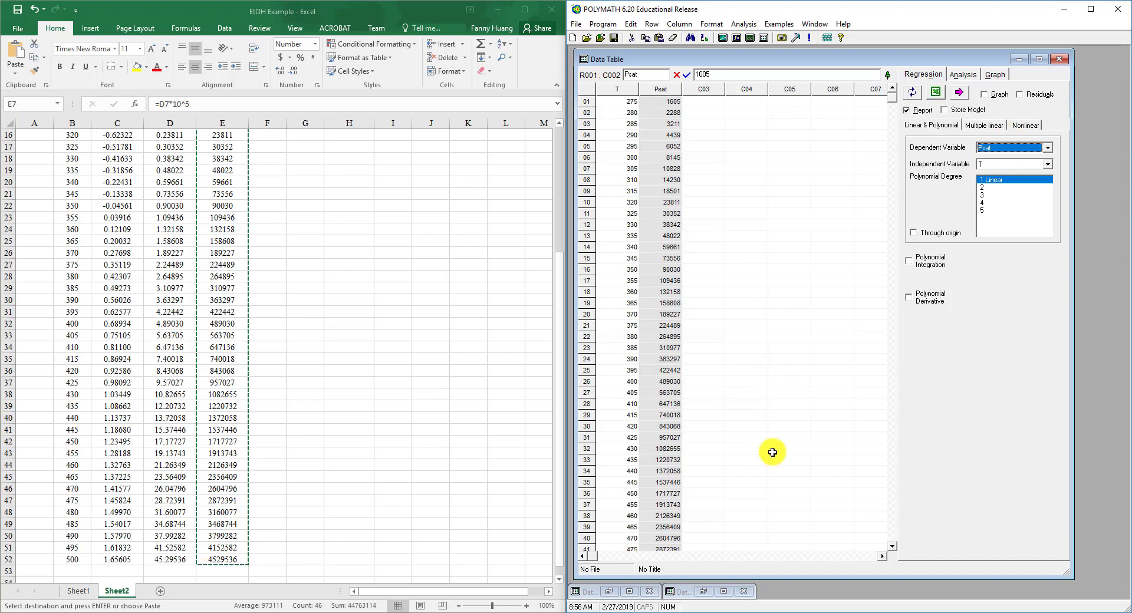
left_click(470, 611)
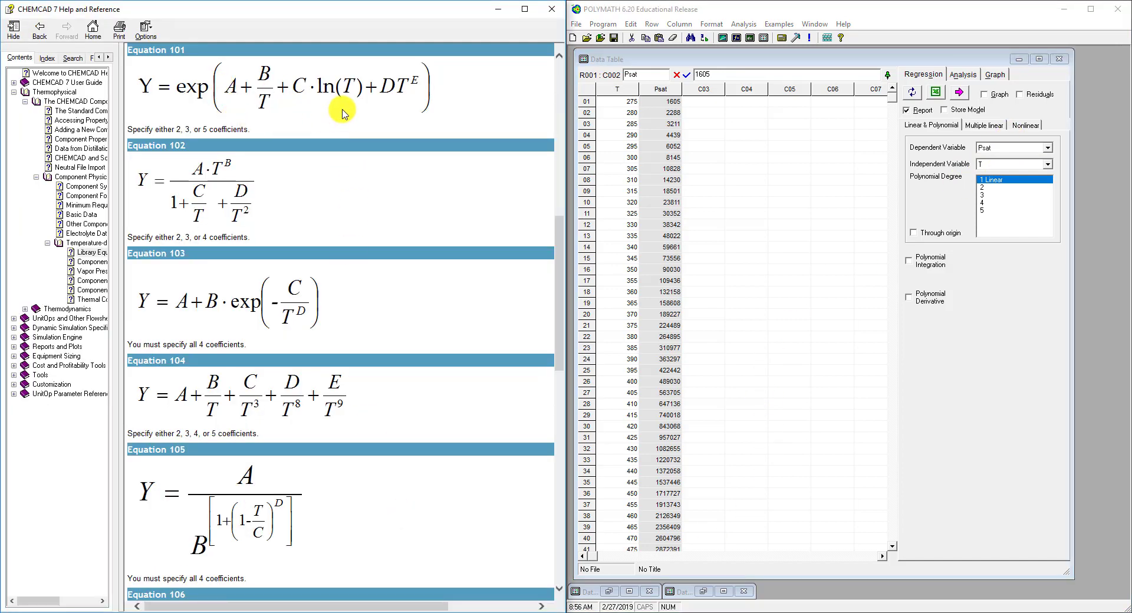
left_click(1028, 126)
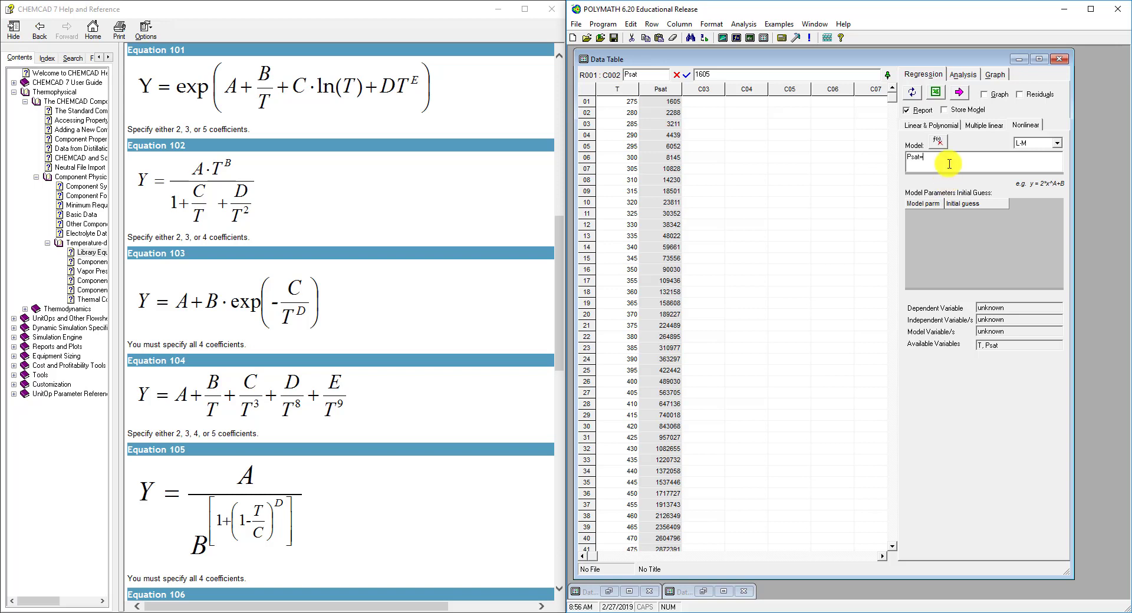
type("exp(A+B/T+C*ln")
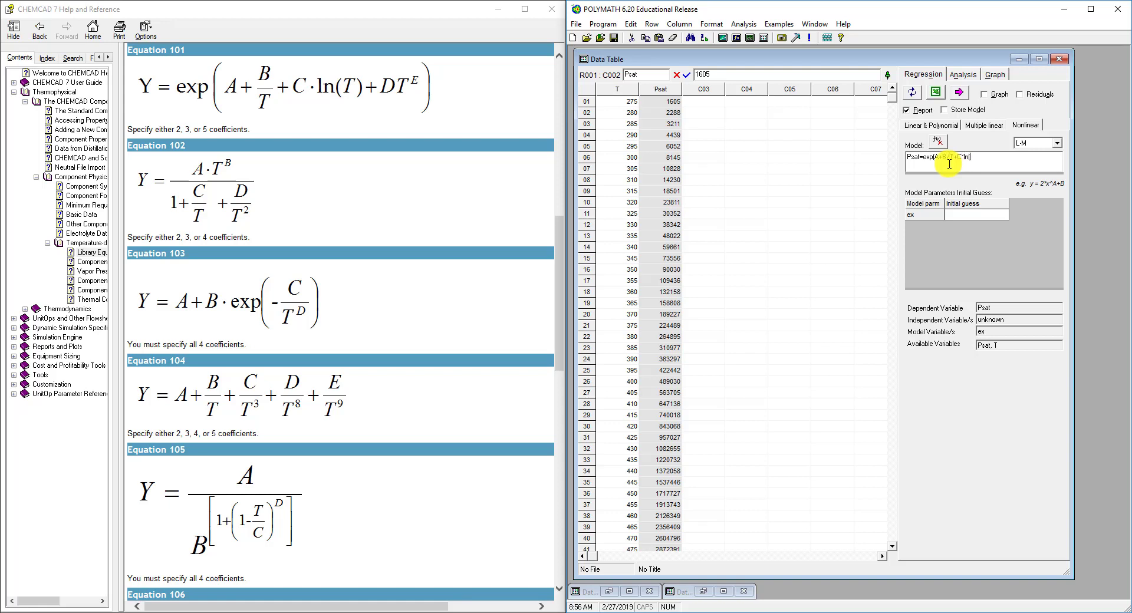
type(")")
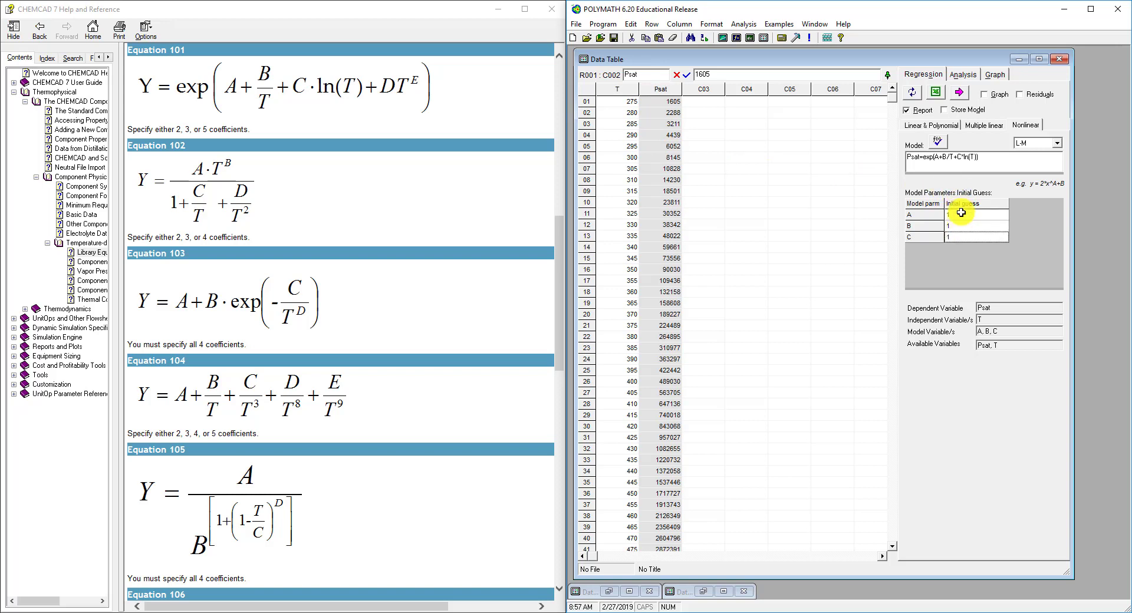
left_click(938, 143)
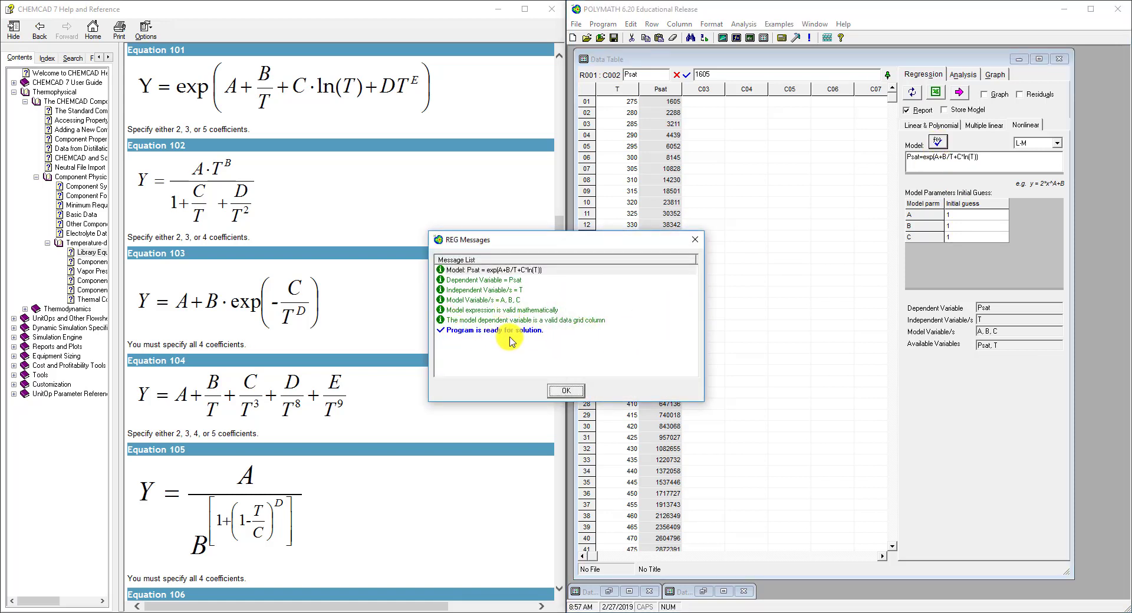
left_click(559, 391)
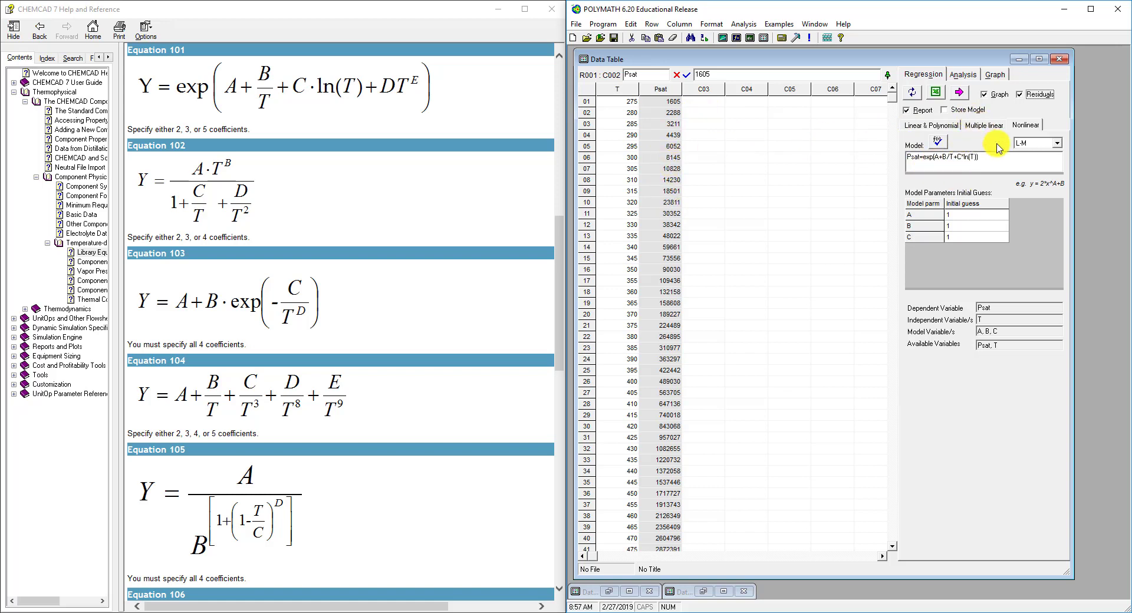
Step: Run the nonlinear regression with graph and residuals enabled, compare the fit, residuals and report side by side, and close the results
left_click(958, 96)
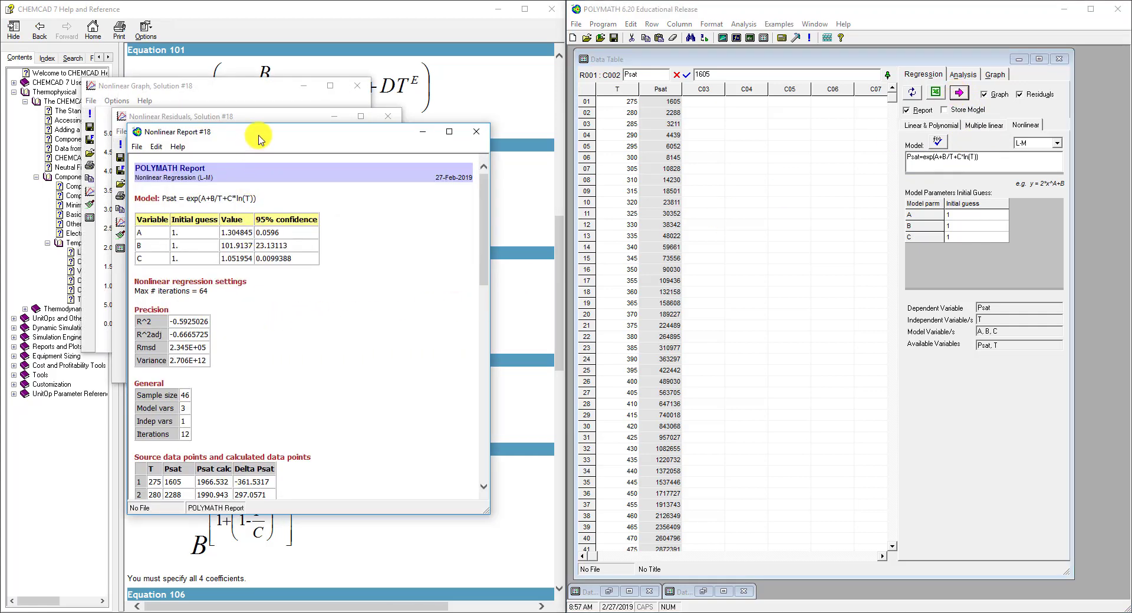
left_click_drag(253, 132, 726, 119)
left_click_drag(240, 116, 452, 315)
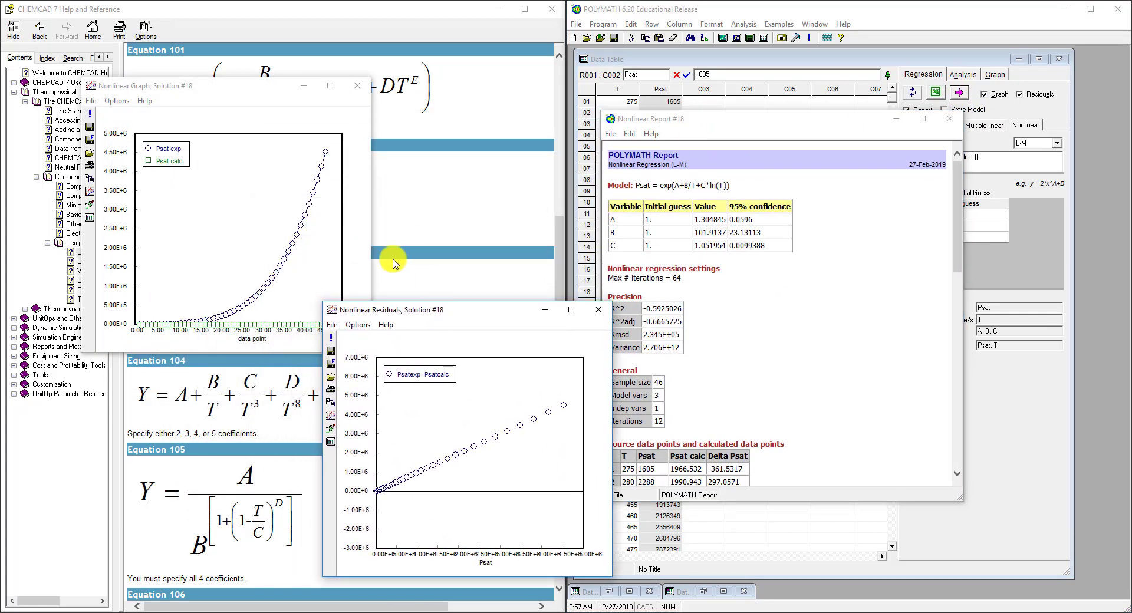
left_click_drag(261, 92, 220, 51)
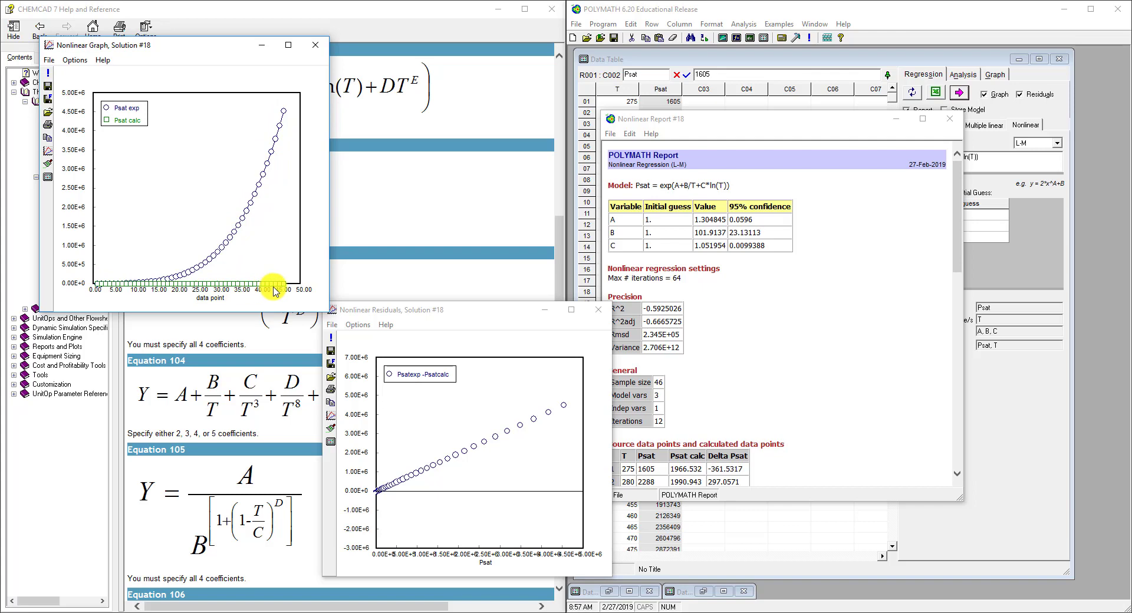
left_click_drag(383, 310, 330, 292)
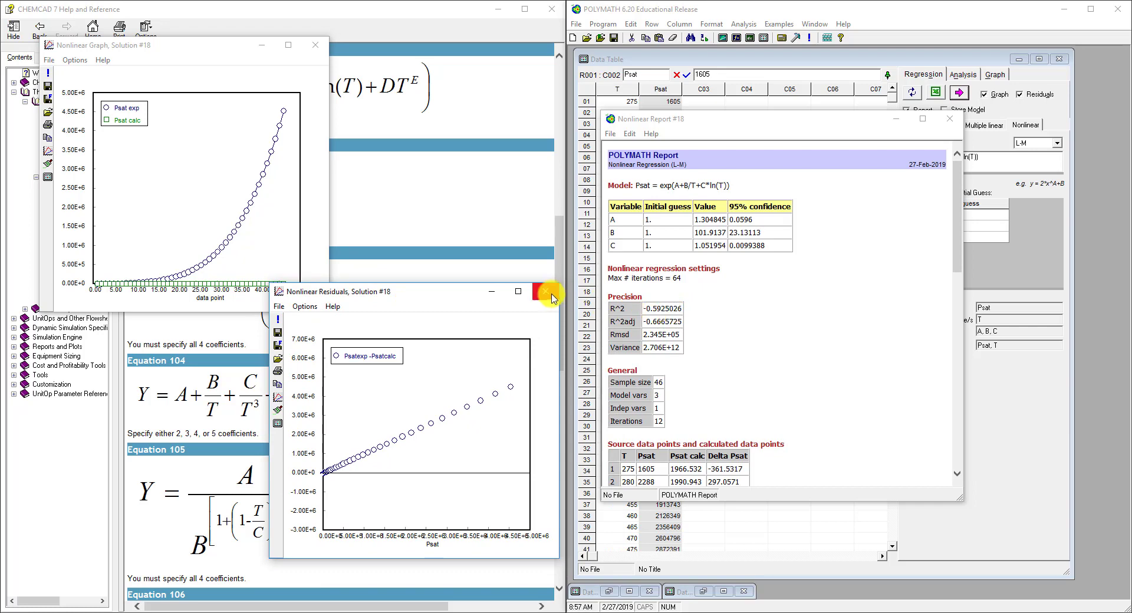
left_click(546, 292)
left_click(315, 45)
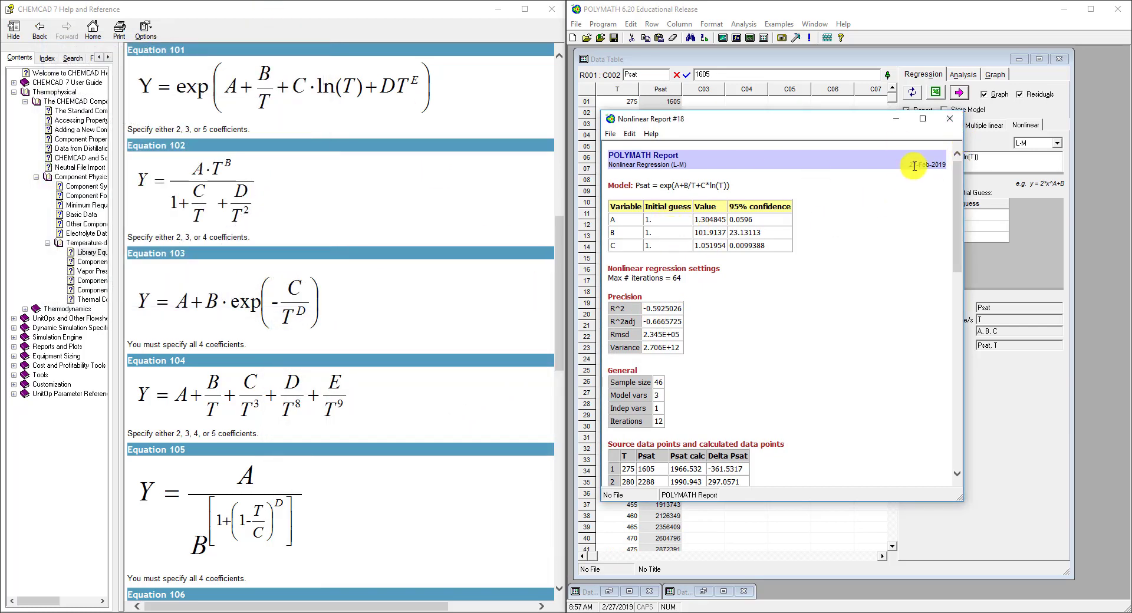
left_click(949, 118)
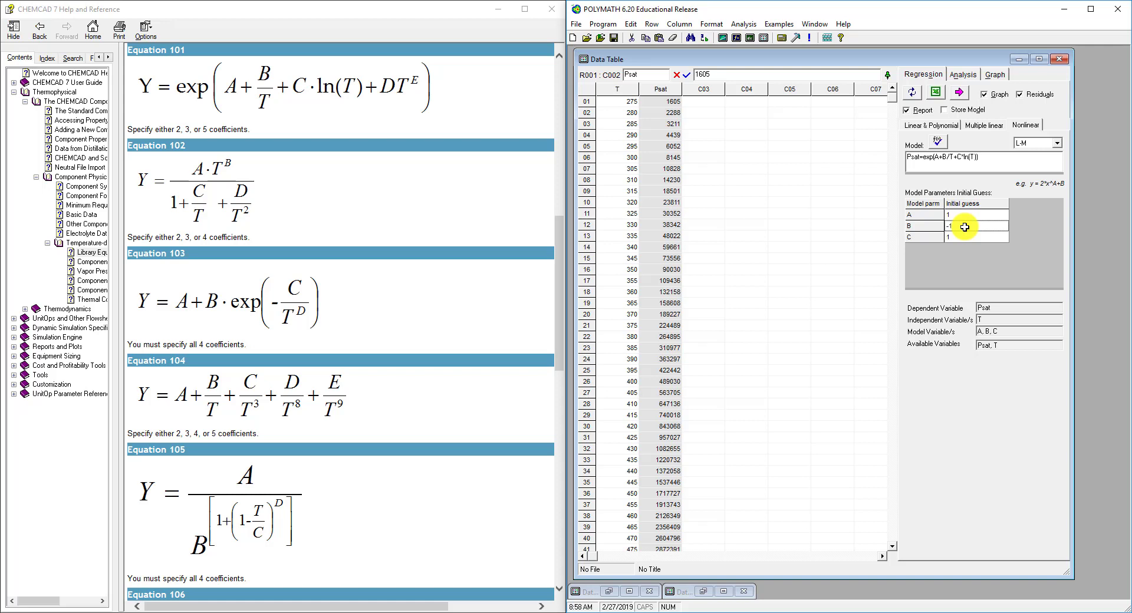
Step: Set the initial guess for B to -1 and rerun the nonlinear regression
left_click(958, 95)
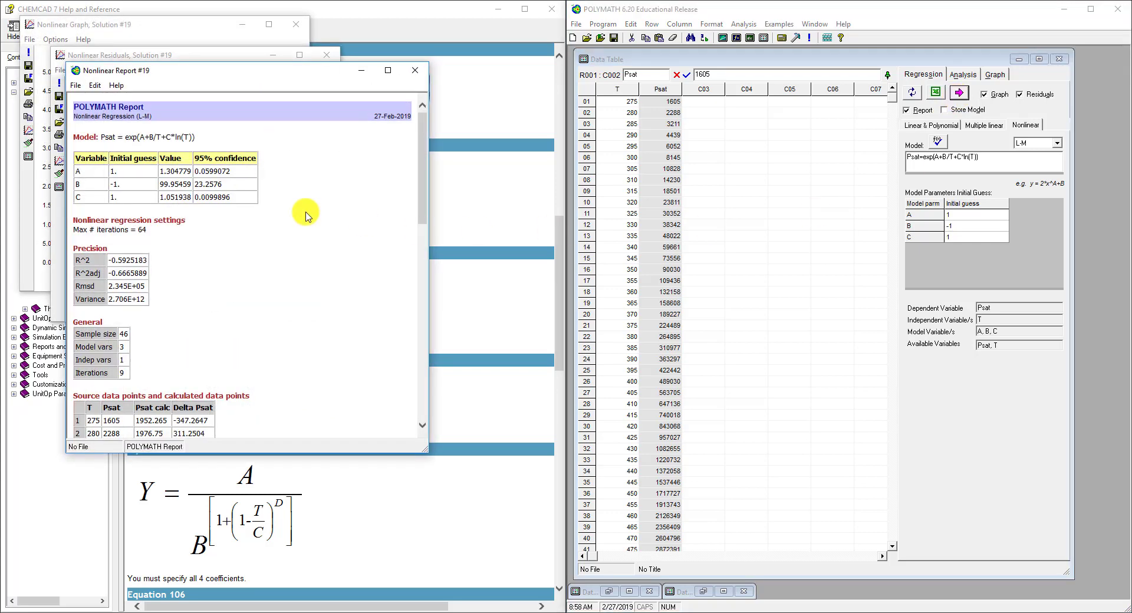
Step: Compare the graph, residuals and report of the regression with B guessed at -1, and close the three results
left_click_drag(239, 70, 228, 328)
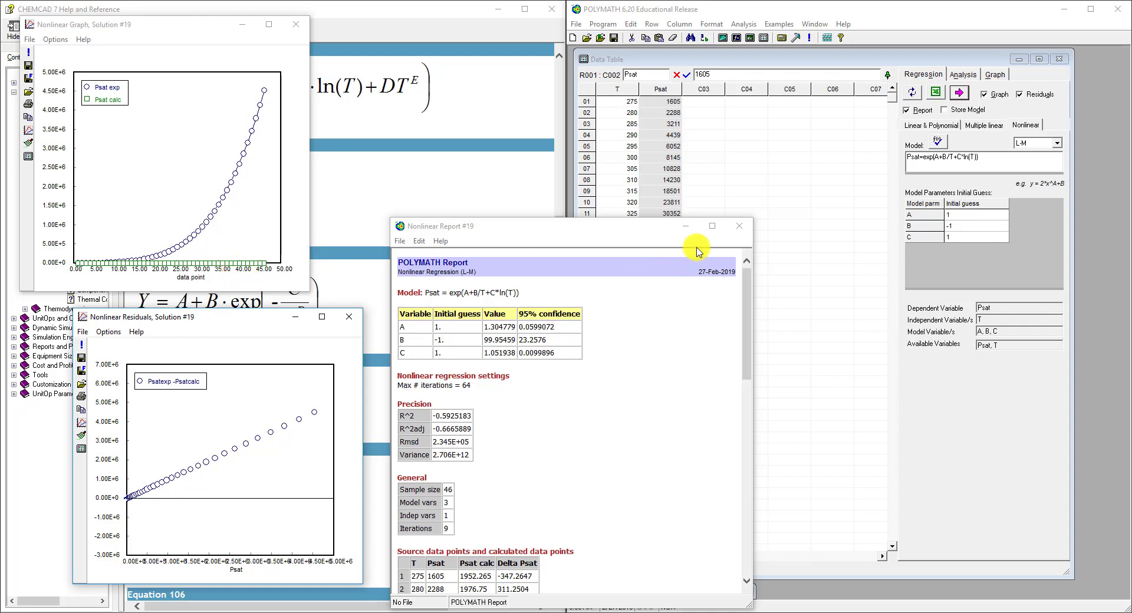
left_click(739, 226)
left_click(349, 317)
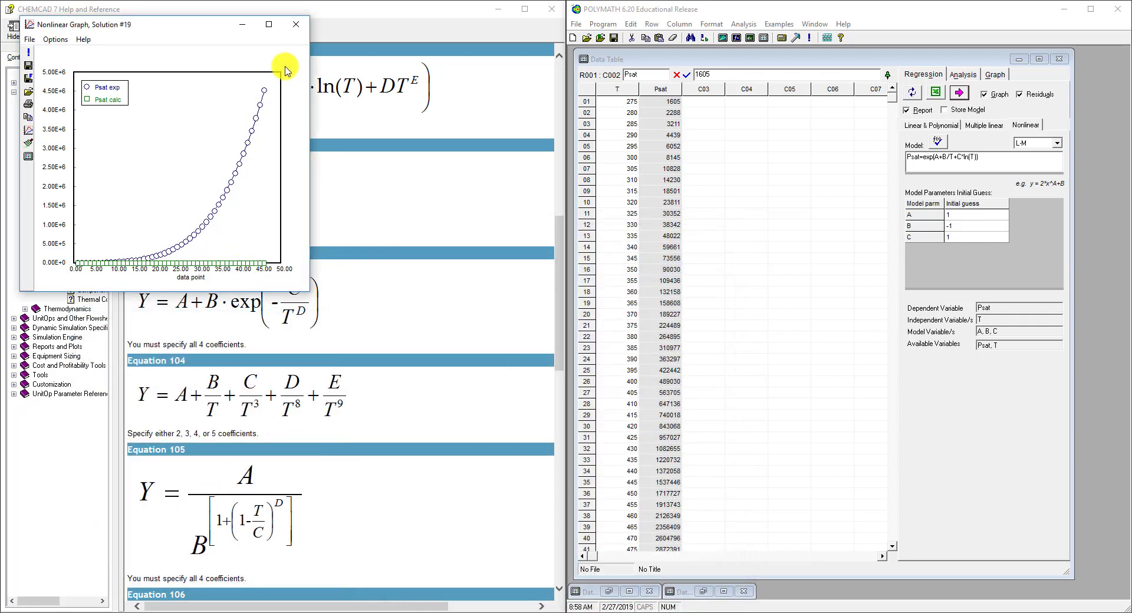
left_click(296, 24)
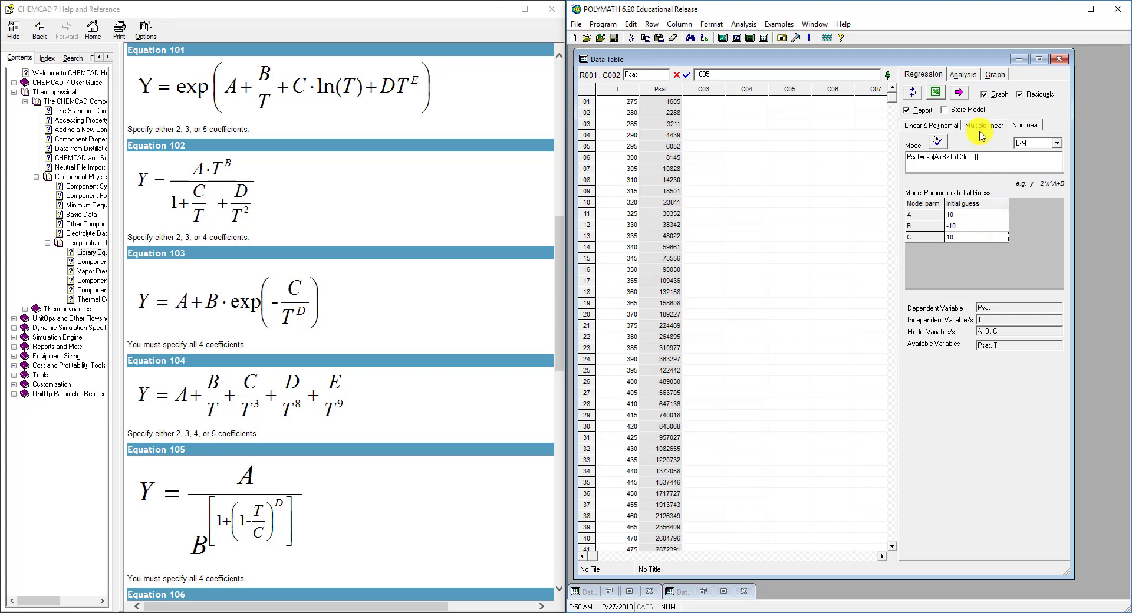
Step: Set the initial guesses to A=10, B=-10 and C=10, rerun the nonlinear regression, and inspect the enlarged fit graph before closing the results
left_click(961, 94)
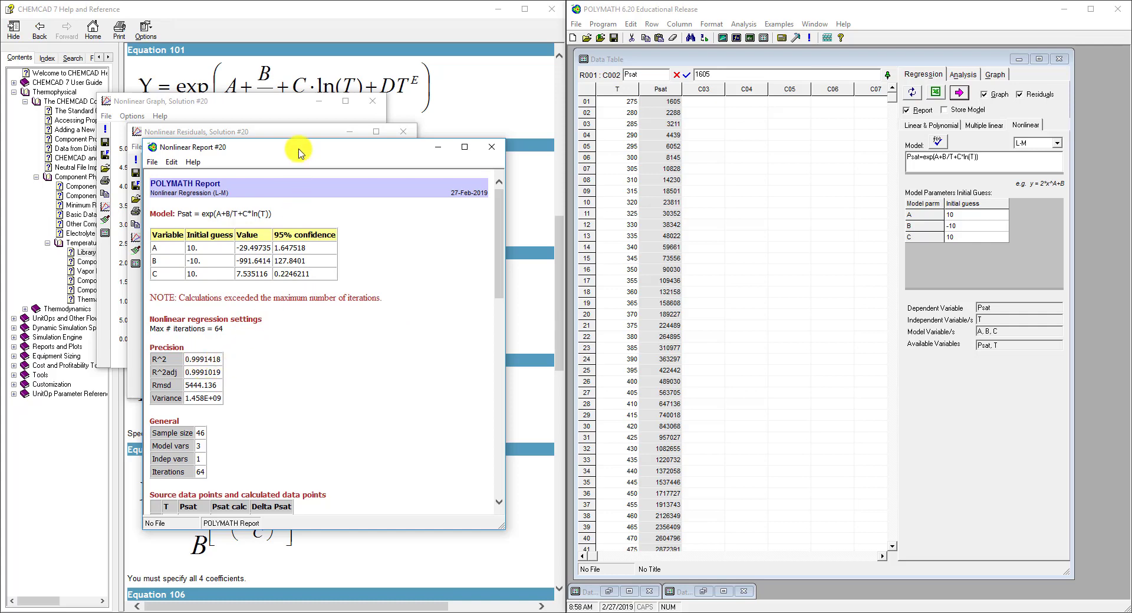
left_click_drag(300, 148, 715, 167)
left_click_drag(263, 144, 369, 354)
left_click_drag(255, 102, 266, 50)
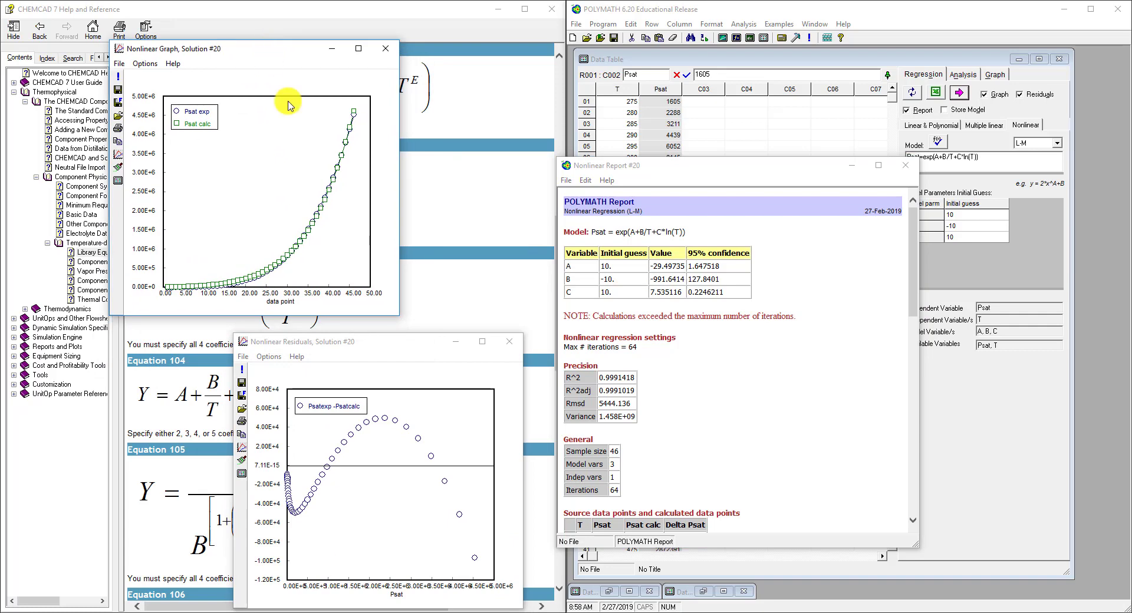
left_click_drag(398, 315, 741, 569)
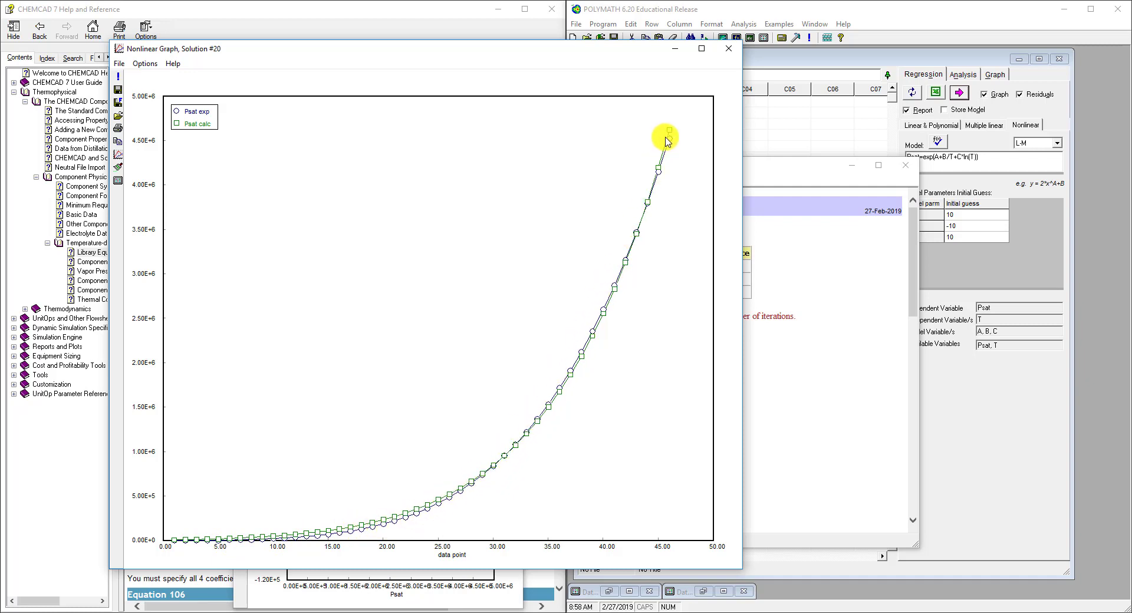
left_click(732, 51)
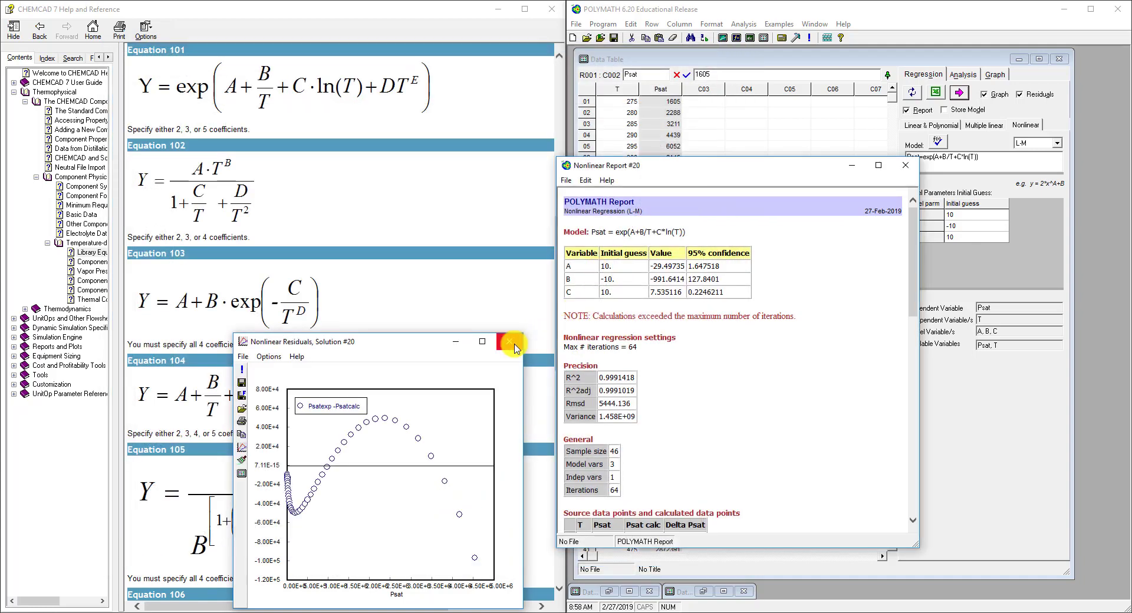
left_click(511, 343)
left_click(904, 165)
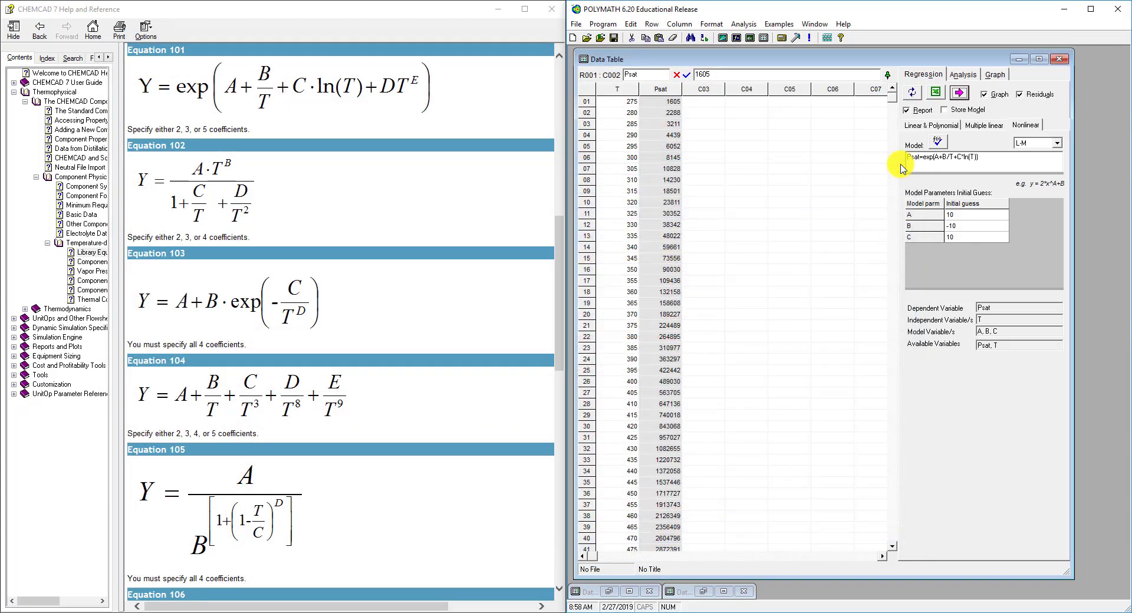
Step: Repeat the nonlinear regression with the same initial guesses and examine the coefficient values in its report
left_click(960, 93)
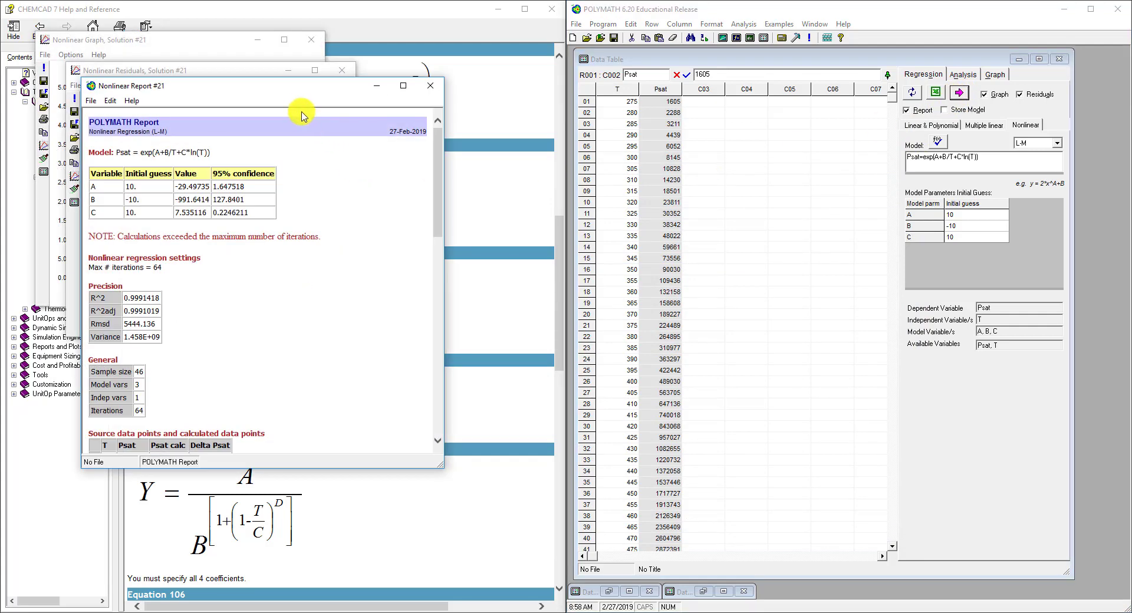
left_click_drag(913, 128, 920, 127)
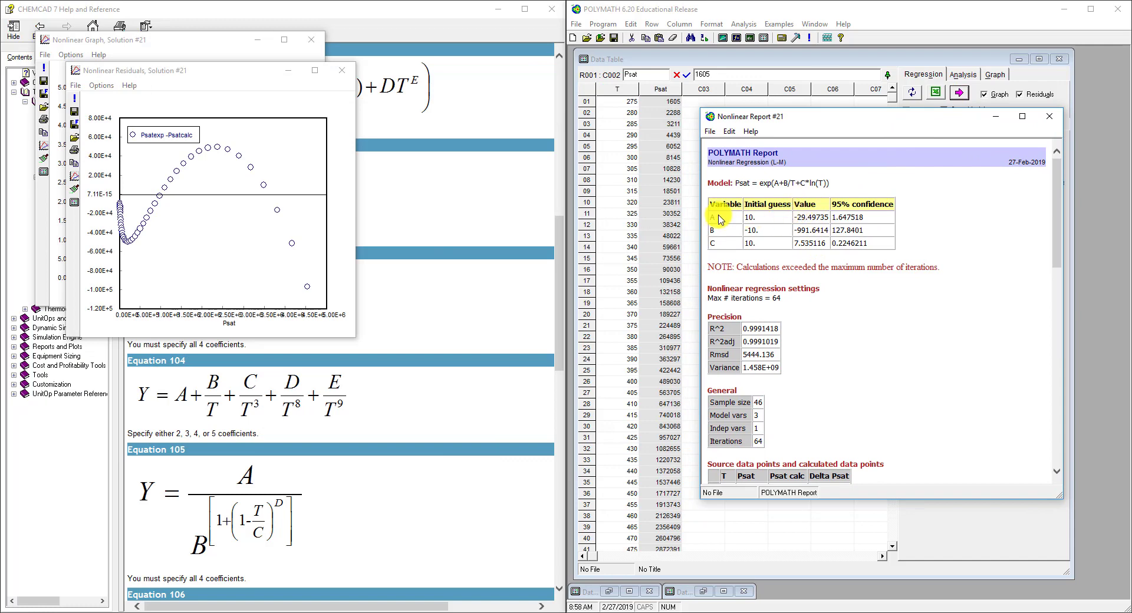
left_click(394, 30)
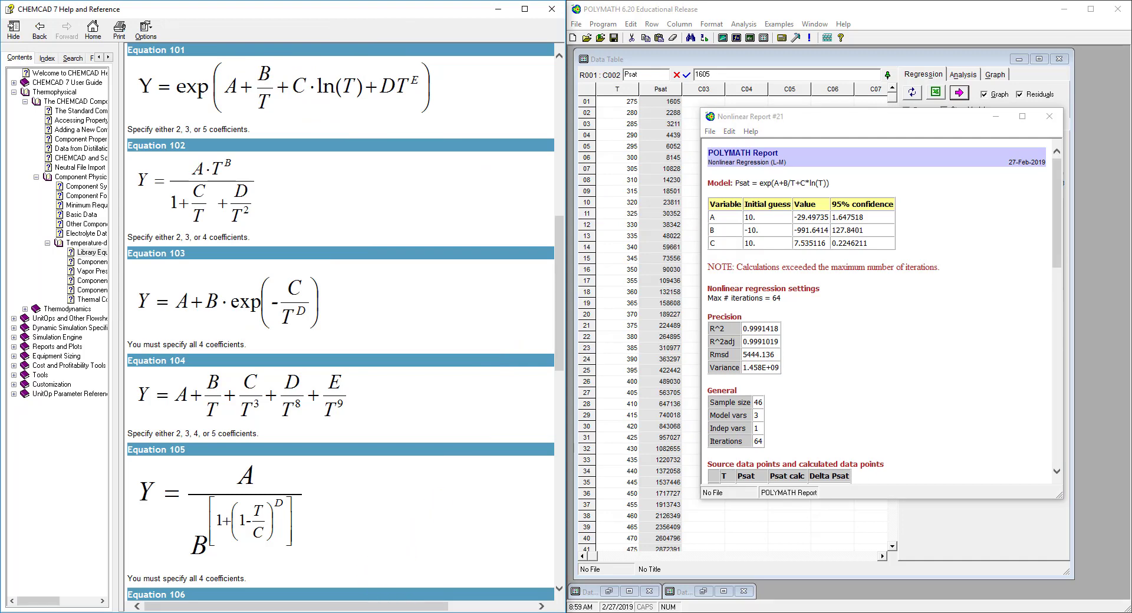
left_click_drag(813, 118, 368, 85)
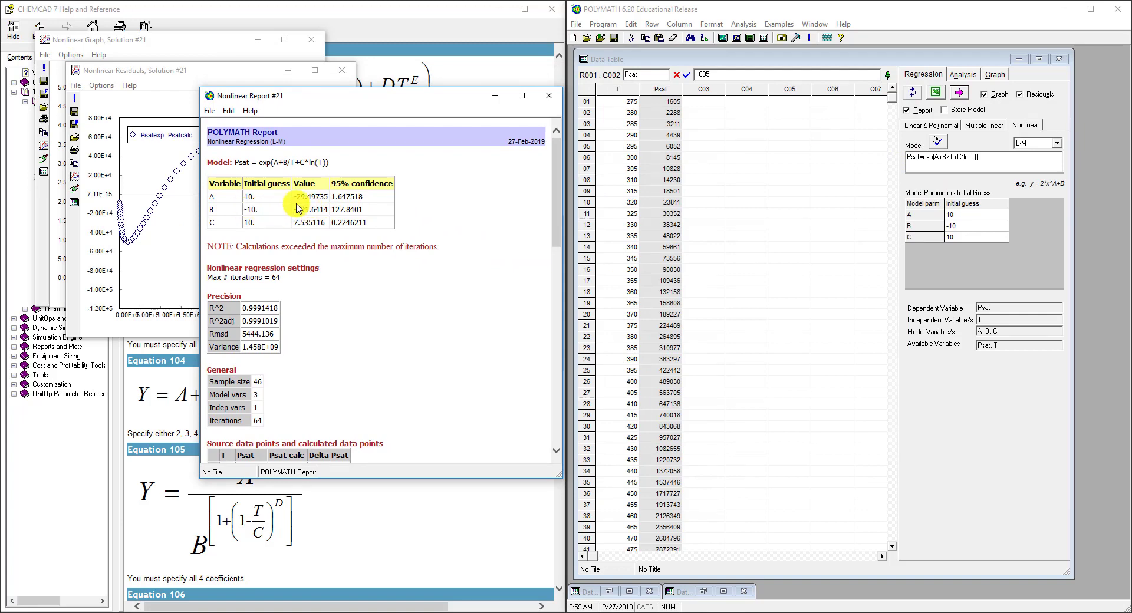
Step: Set the initial guess for B to -1000, rerun the nonlinear regression, and move the new report clear of the other results
left_click(978, 229)
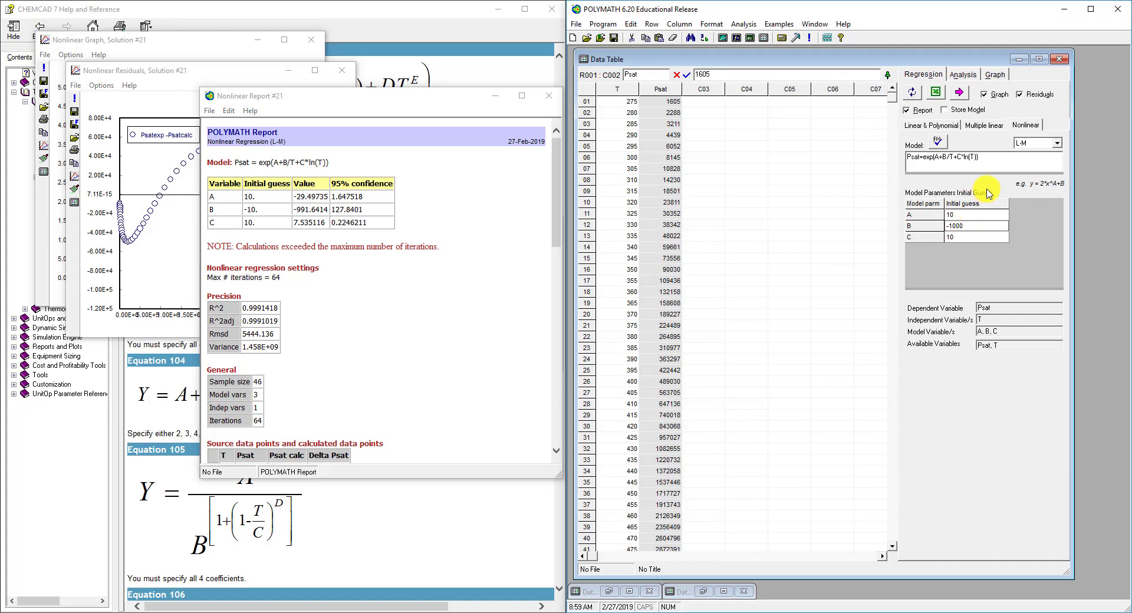
left_click(960, 95)
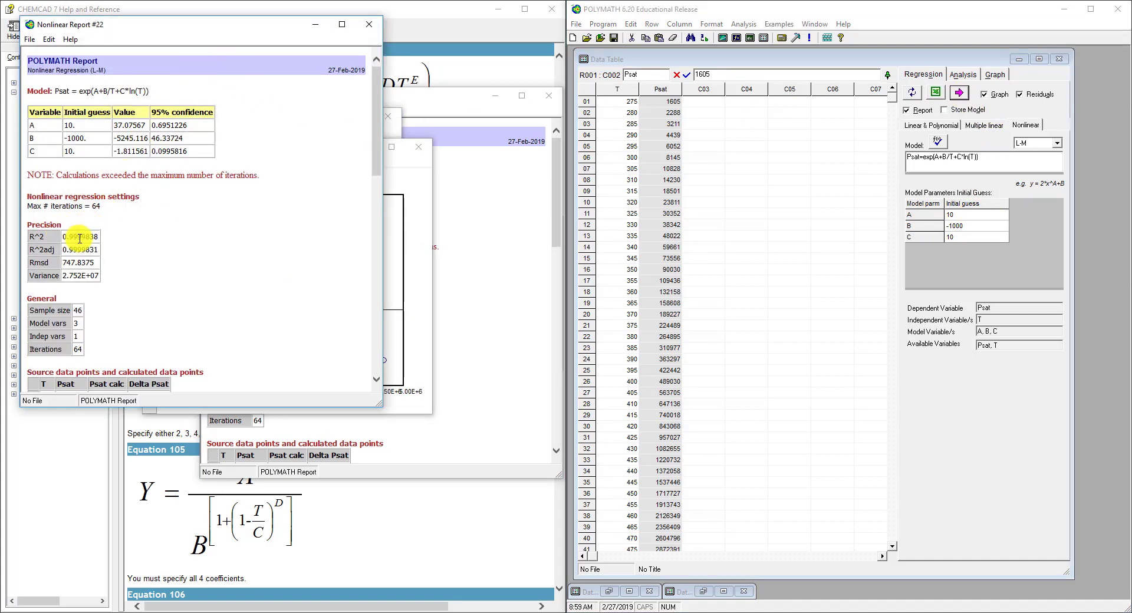
left_click_drag(158, 29, 650, 147)
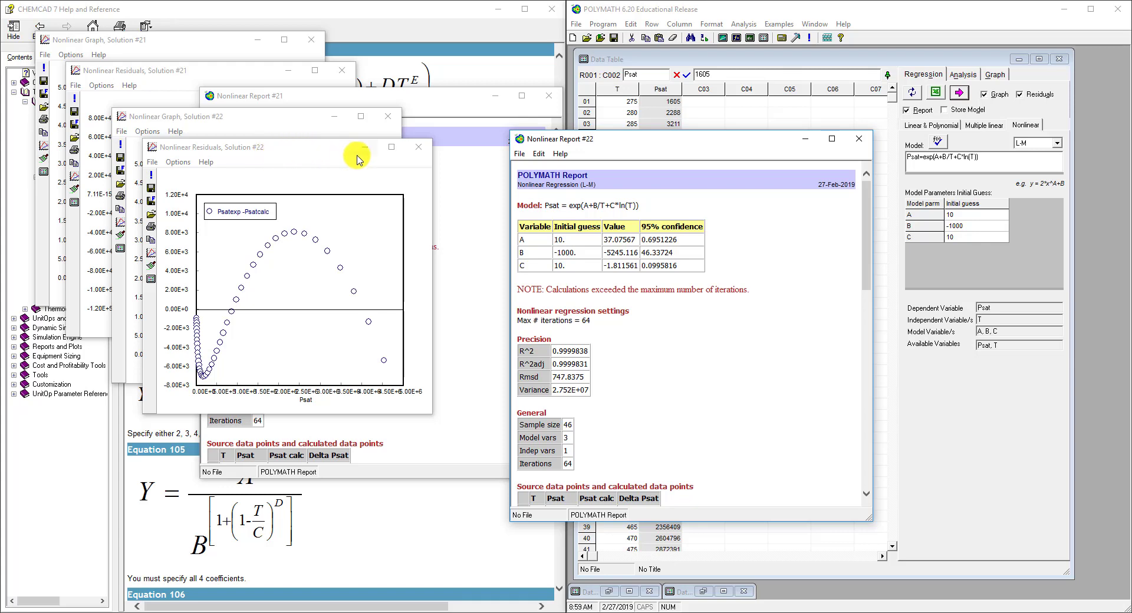
Step: Close both residuals plots and compare the enlarged fit graphs for B guesses of -10 and -1000 side by side
left_click(417, 147)
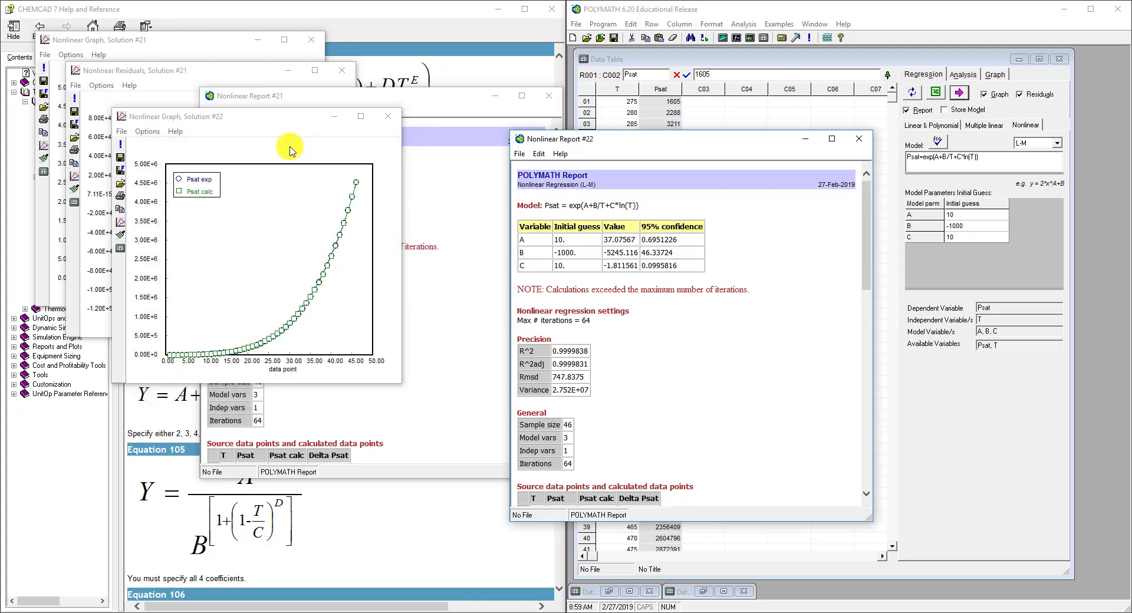
left_click_drag(255, 120, 623, 41)
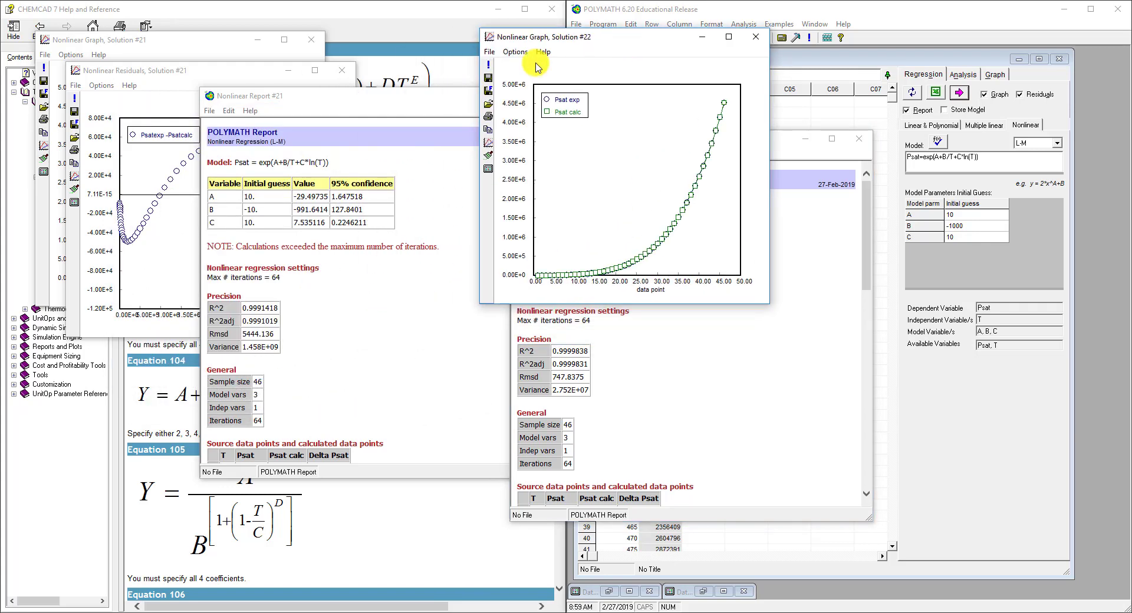
left_click(193, 83)
left_click(342, 70)
left_click_drag(158, 39, 151, 30)
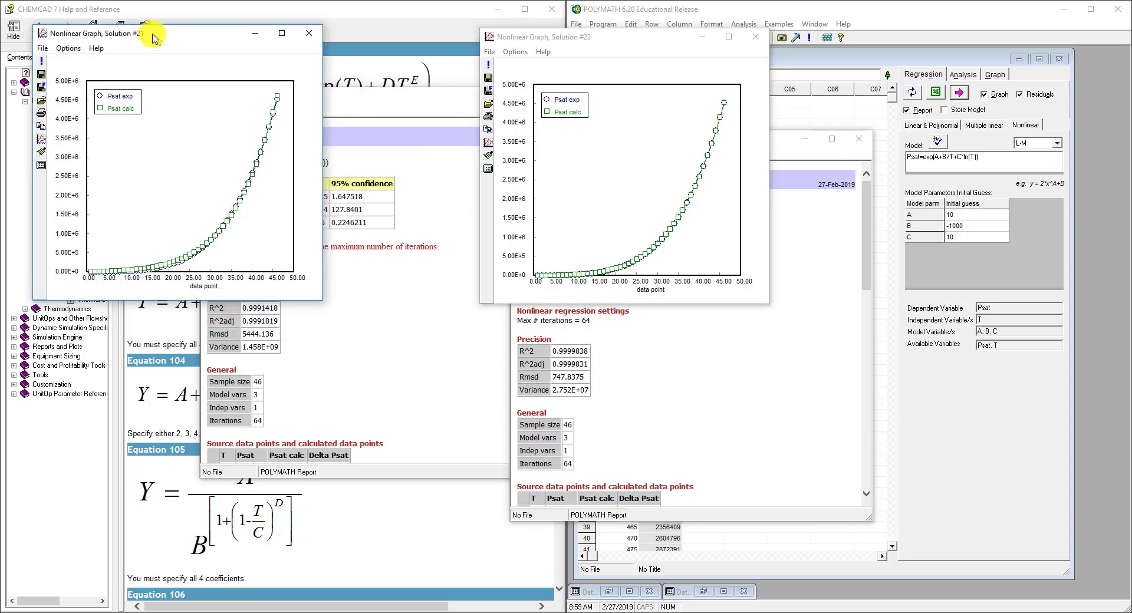
left_click_drag(318, 301, 454, 441)
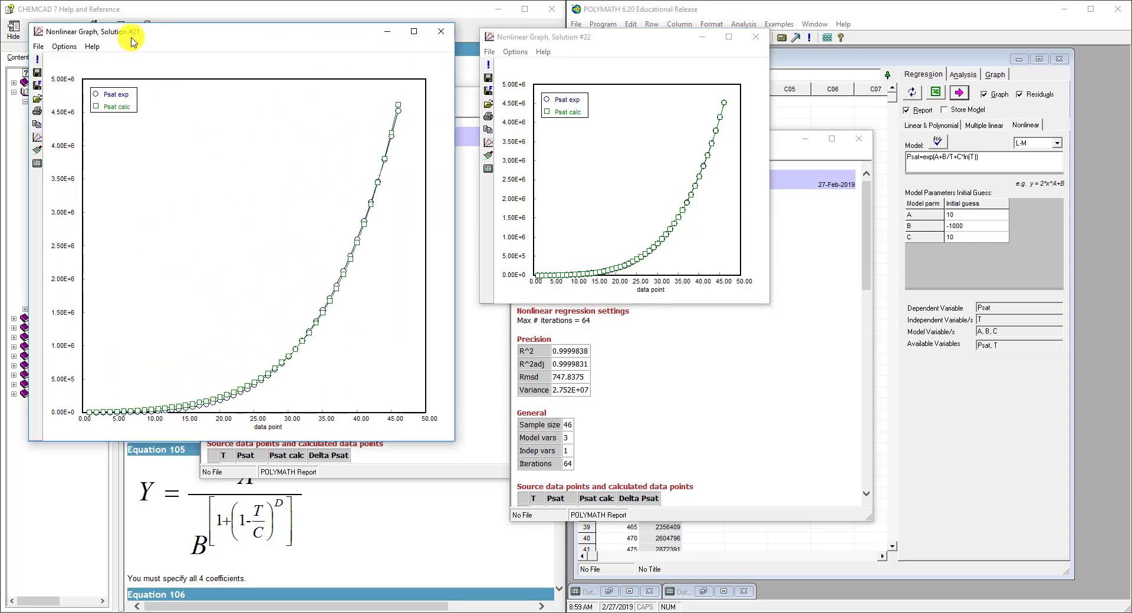
left_click_drag(556, 39, 538, 33)
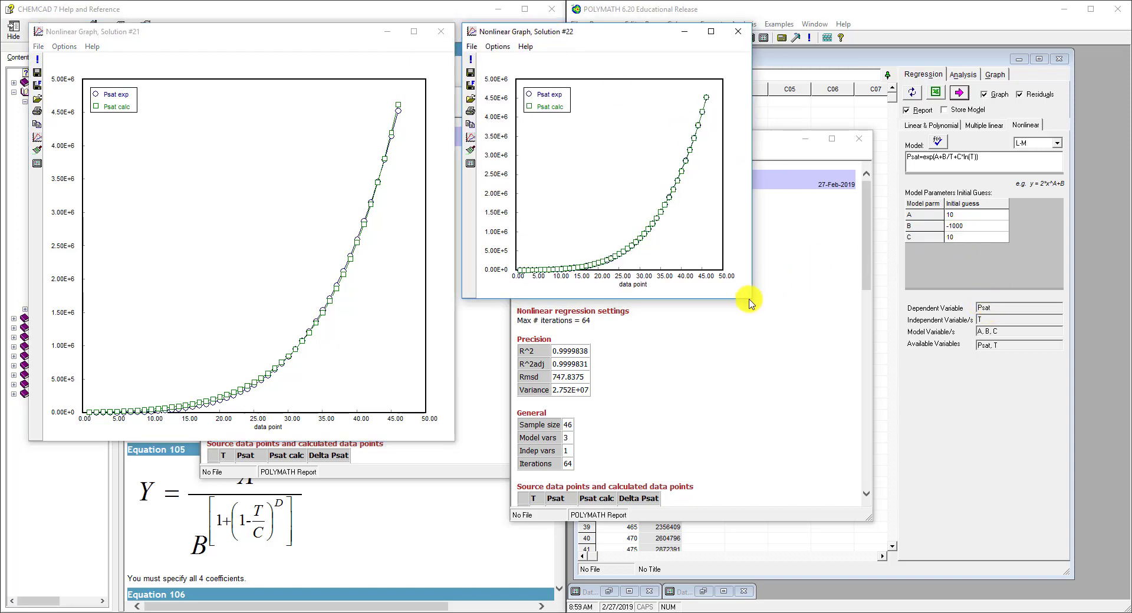
left_click_drag(750, 300, 886, 447)
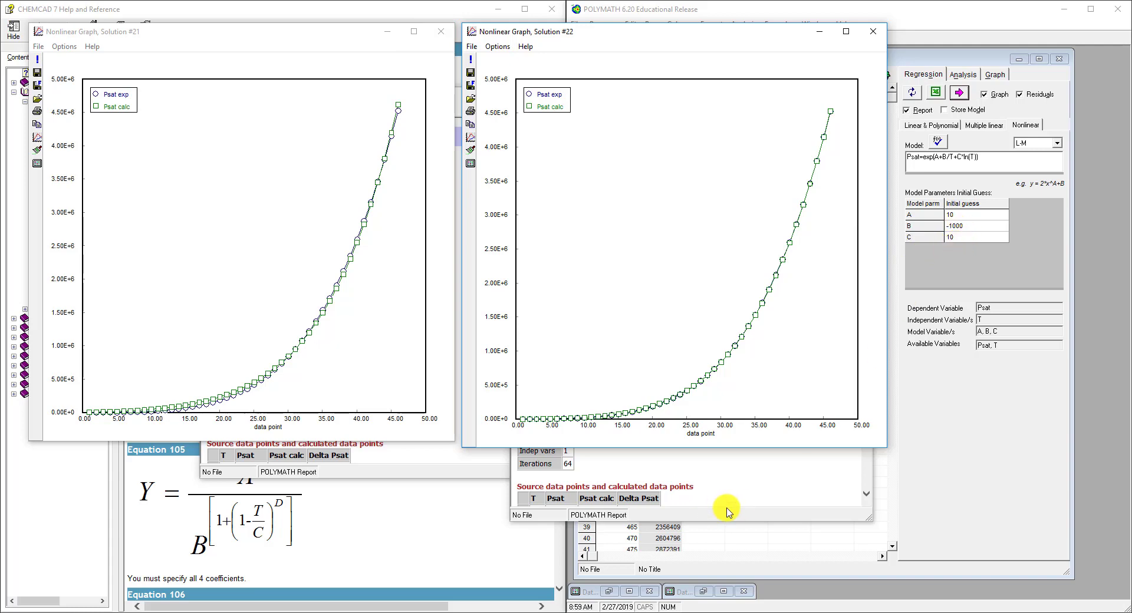
Step: Close the graph and report of the B=-10 run, and move the B=-1000 graph and report clear of the help window
left_click(766, 495)
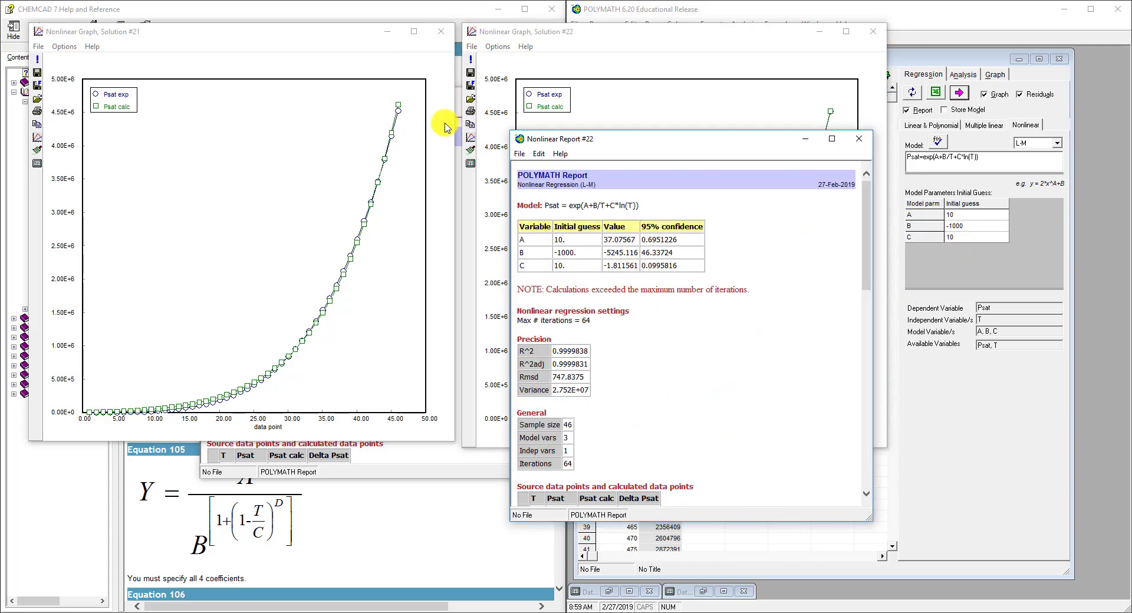
left_click(441, 31)
left_click(400, 354)
left_click(552, 97)
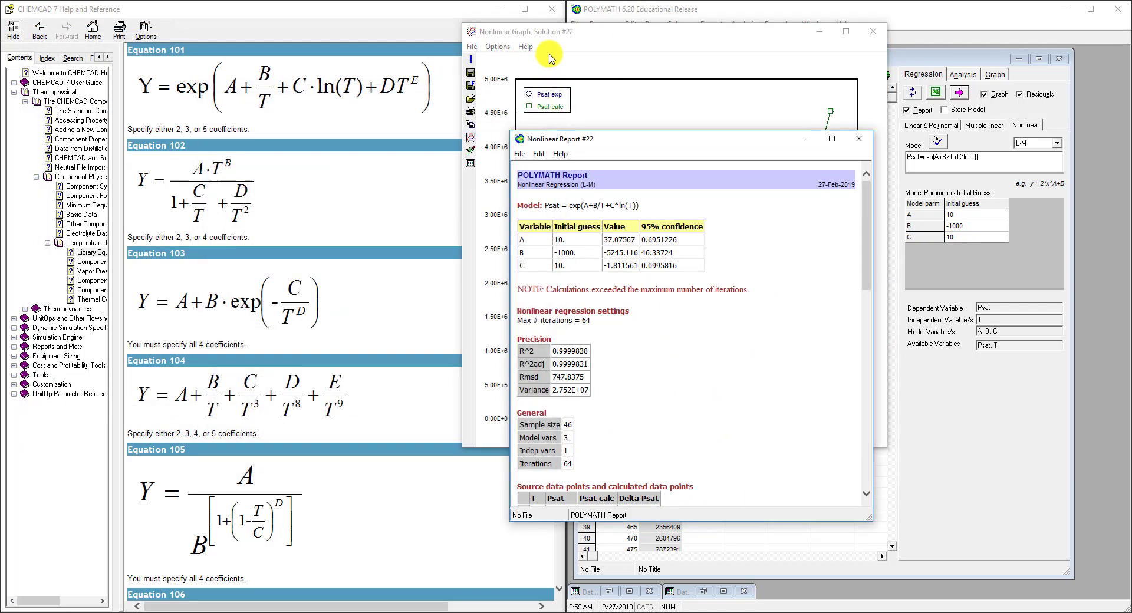
left_click_drag(652, 33, 815, 69)
left_click_drag(575, 144, 753, 139)
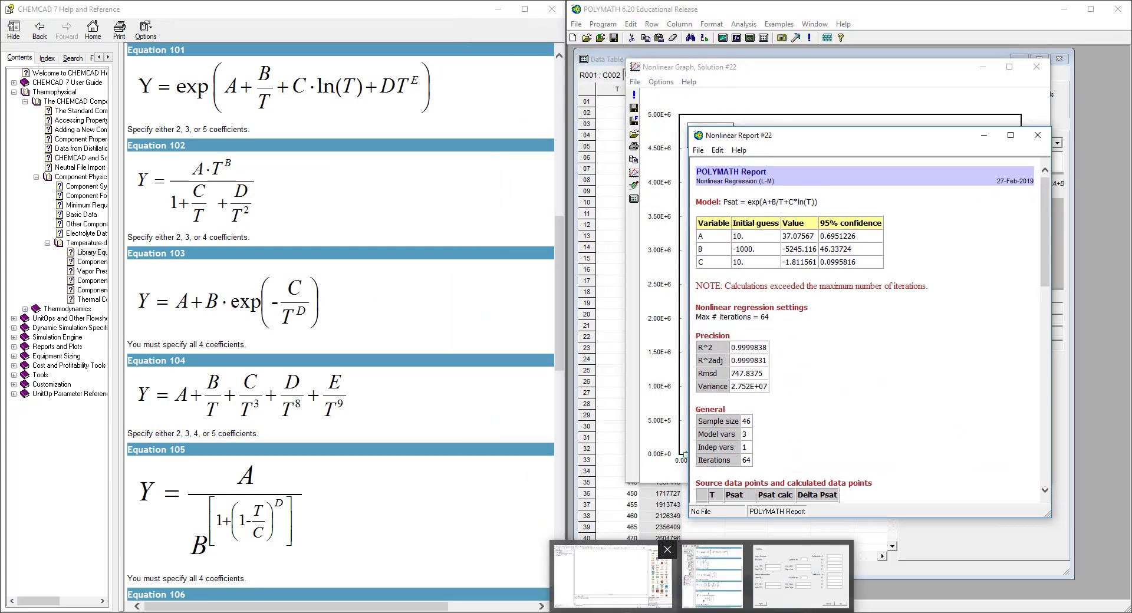
Step: Switch to CHEMCAD and enter EtOHsur's vapor pressure coefficients from the report: A 37.07567, B -5245.116 and C -1.811561
left_click(719, 569)
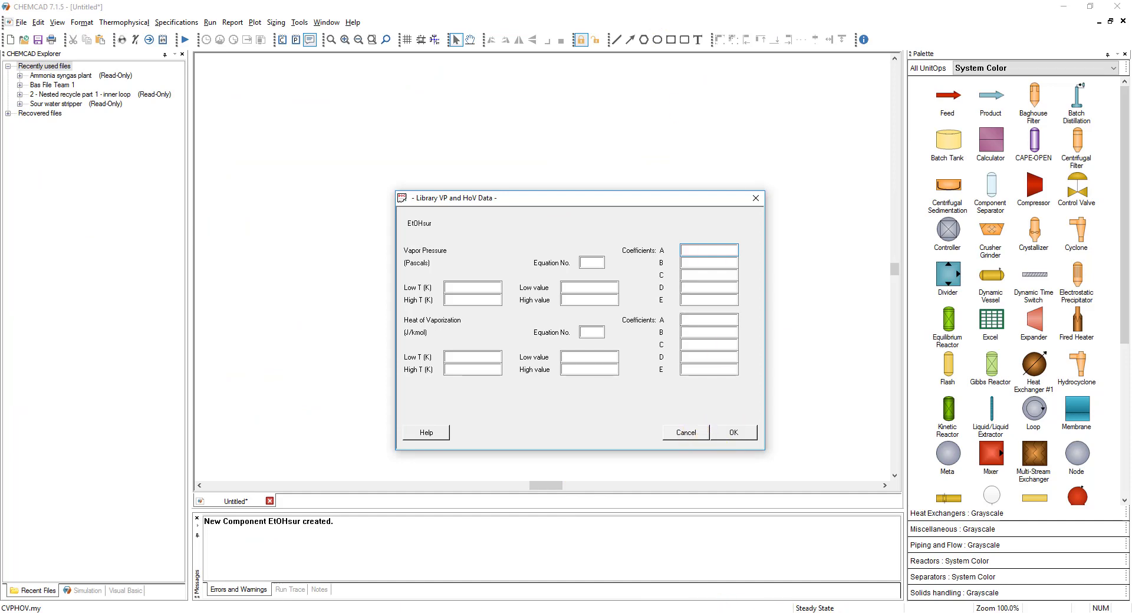
key("alt+Tab")
left_click_drag(456, 200, 233, 186)
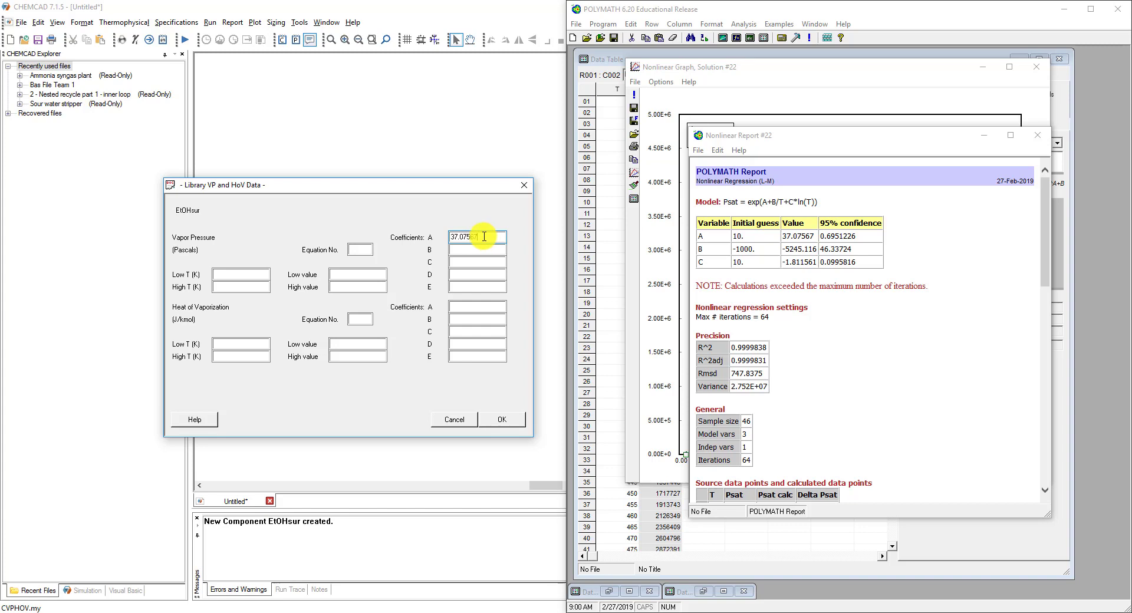
key("Tab")
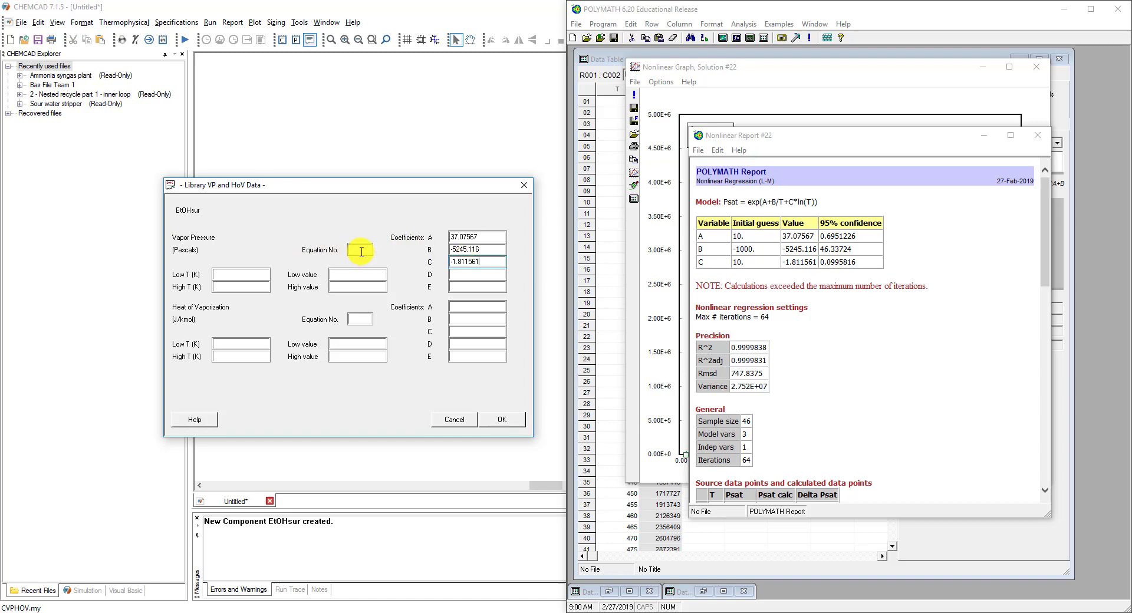
Step: Following the help's recommended vapor pressure equation, set the equation number to 101, save the data, and reopen it to check the entries
left_click(198, 420)
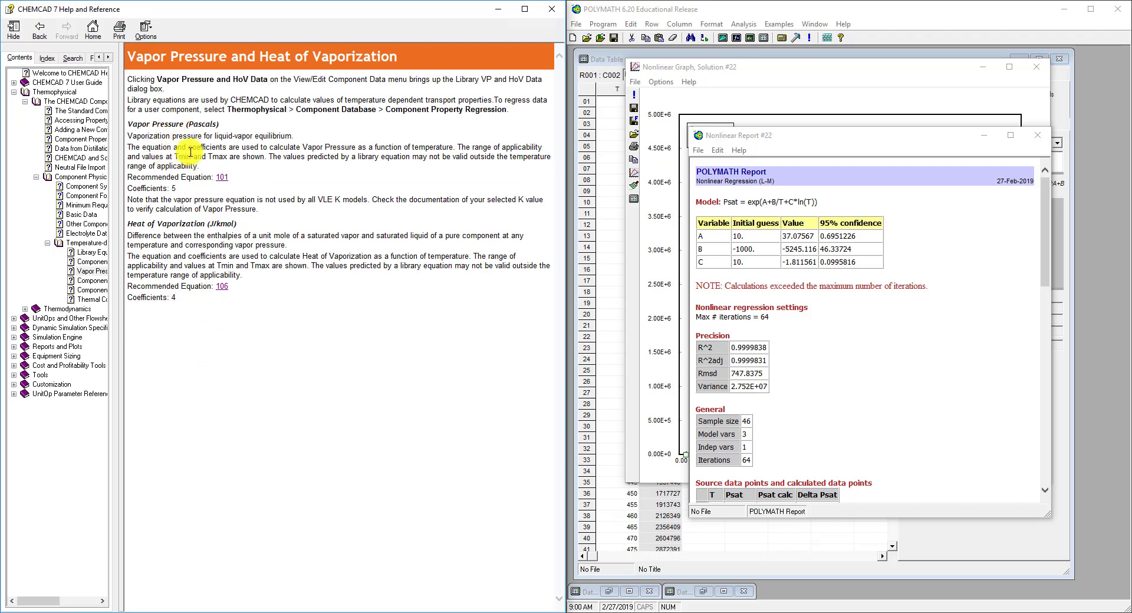
left_click(224, 178)
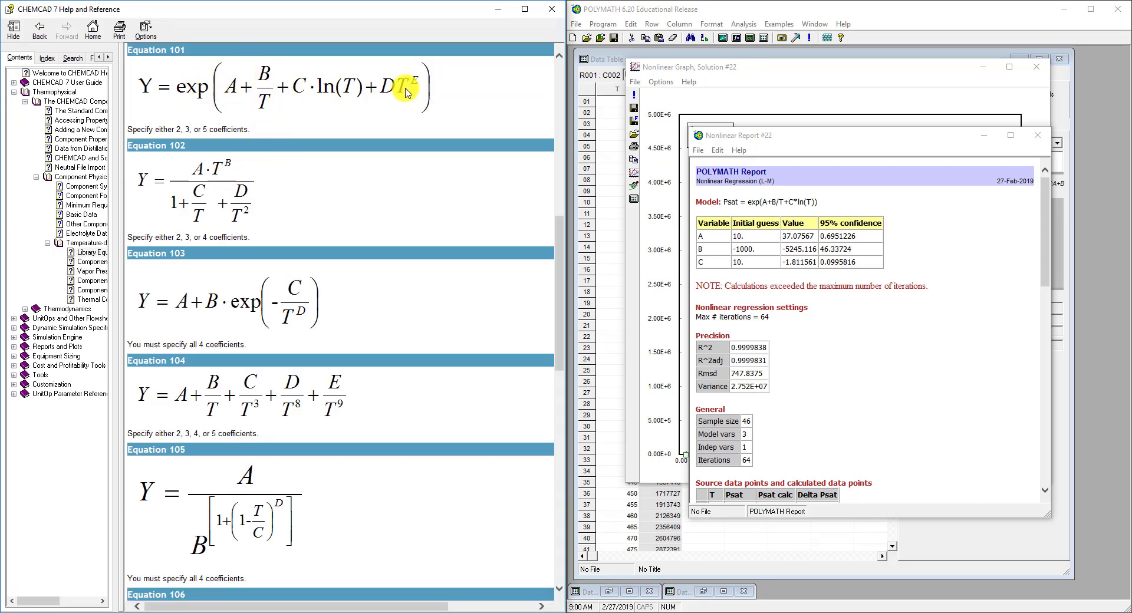
left_click(762, 611)
left_click(358, 250)
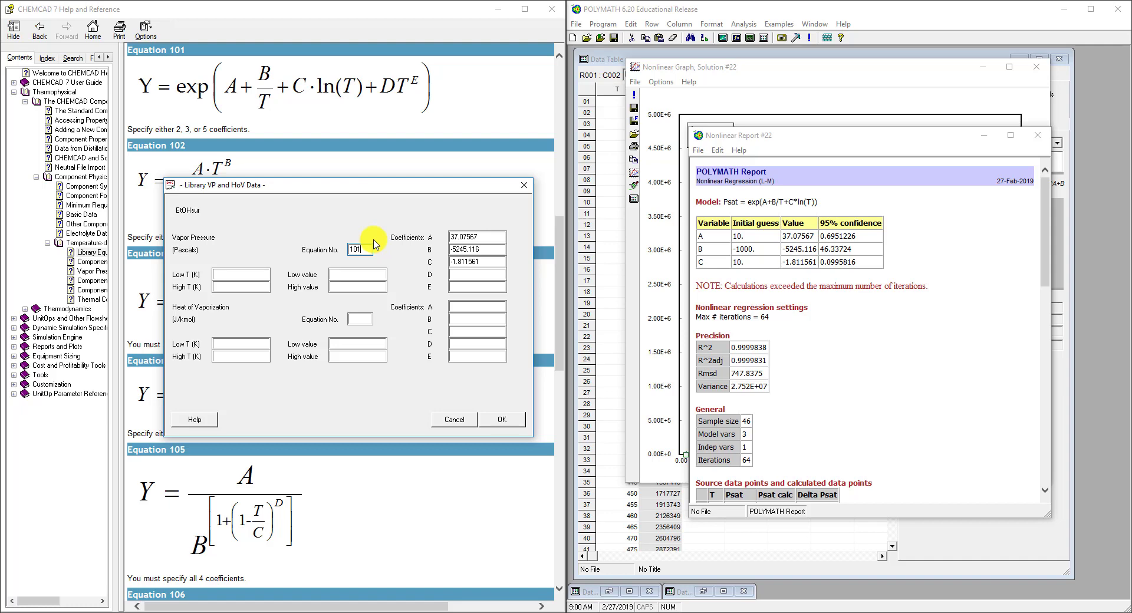
left_click(505, 422)
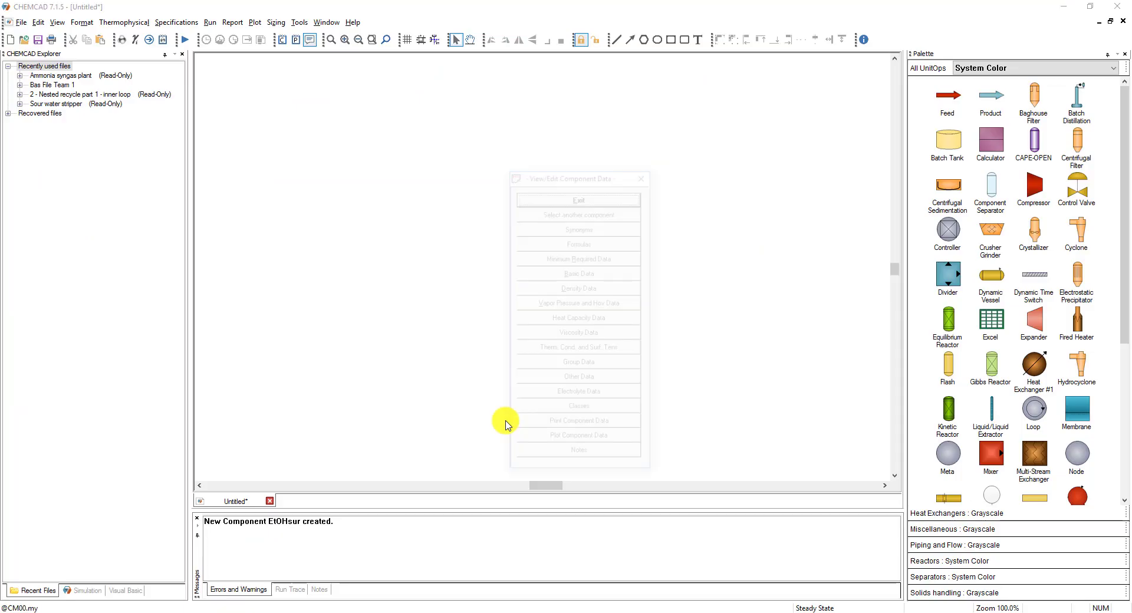
left_click(592, 303)
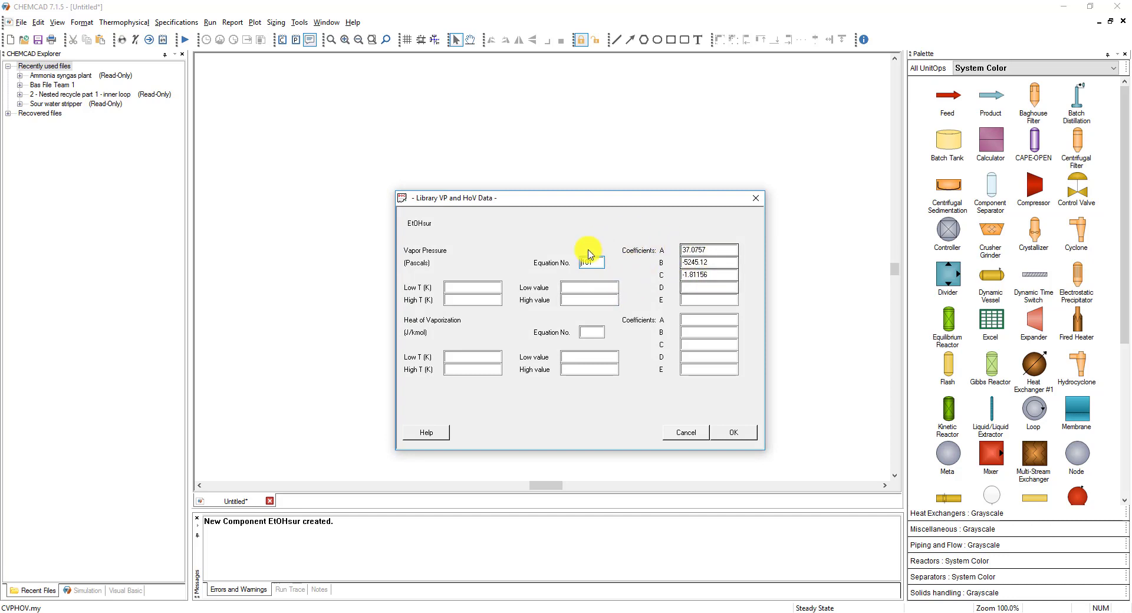
left_click(686, 432)
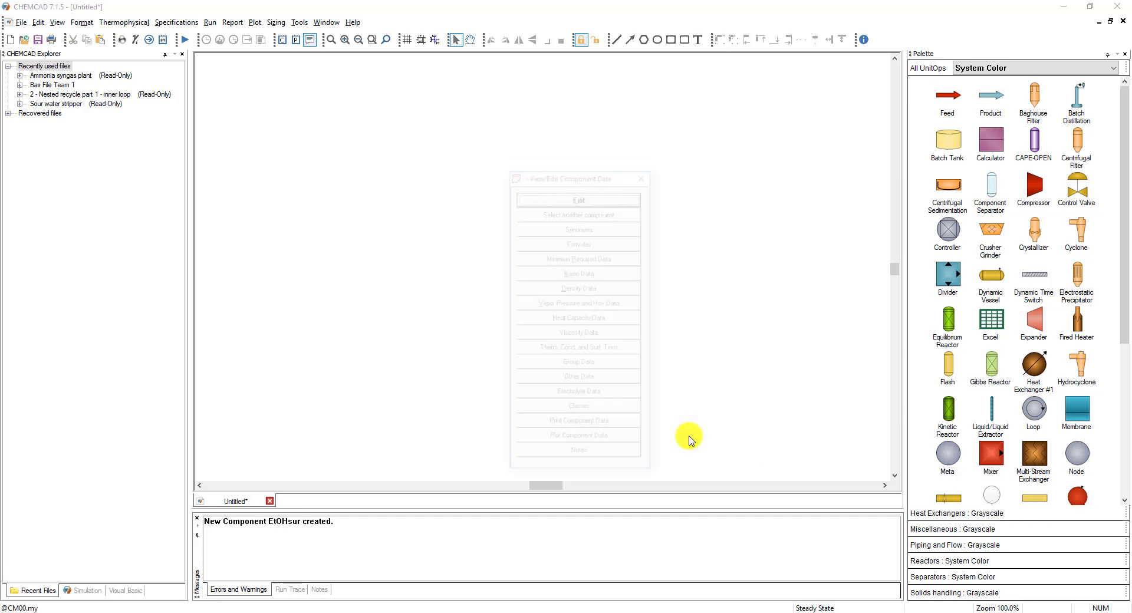
Step: Open EtOHsur's heat capacity data and consult its help for the recommended ideal gas, liquid and solid equations
left_click(612, 318)
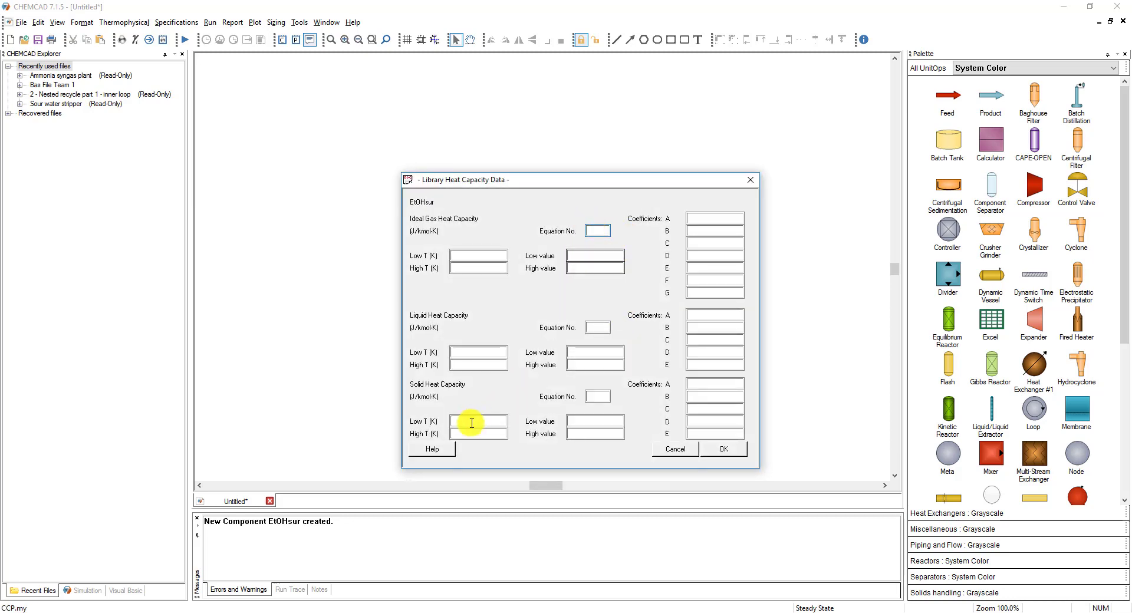
left_click(434, 450)
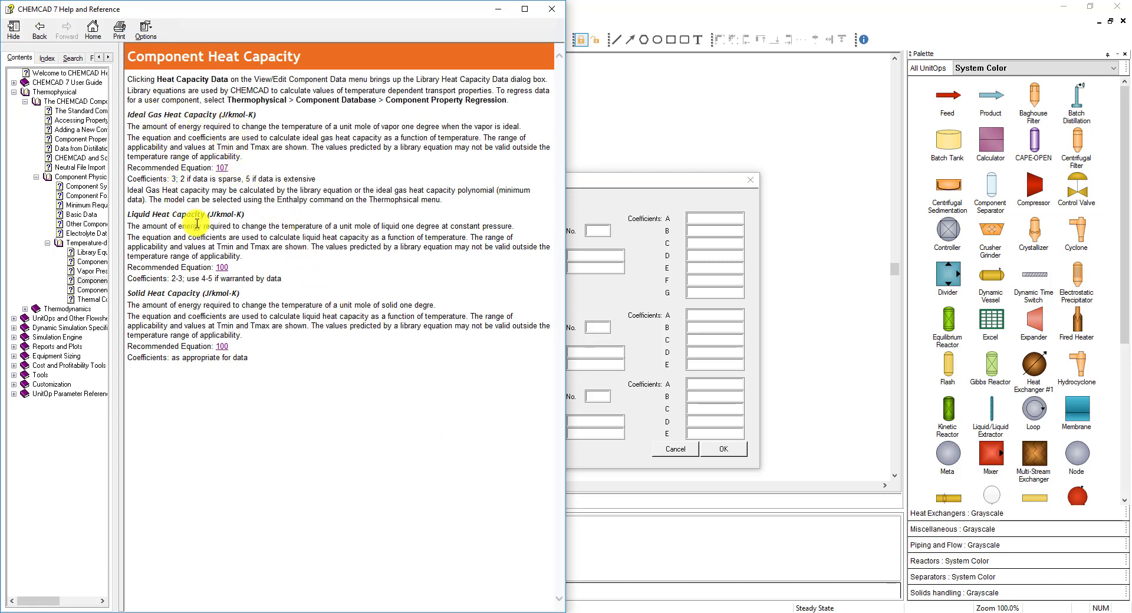
Step: Consult the help's formulas for heat capacity equations 107 and 100, and close the help and the heat capacity data without entering values
left_click(223, 168)
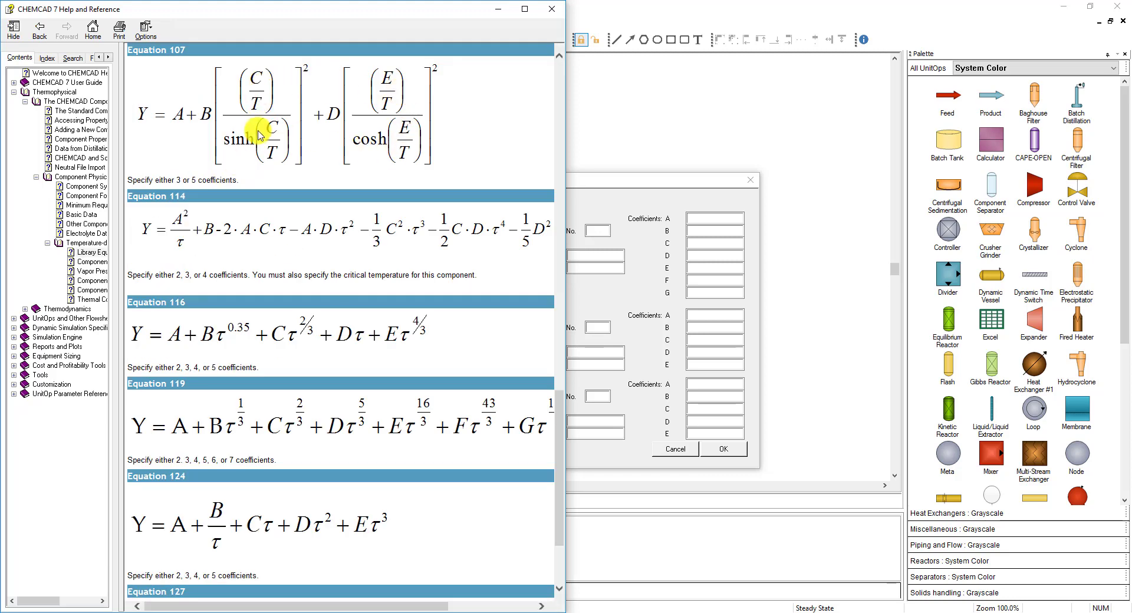
left_click(600, 193)
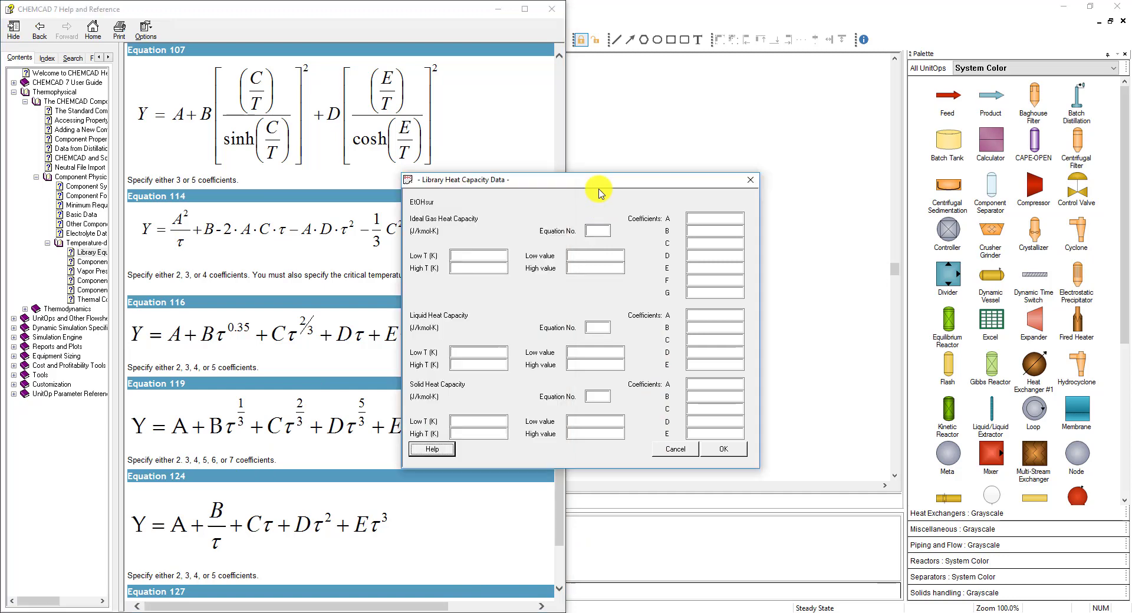
left_click(41, 32)
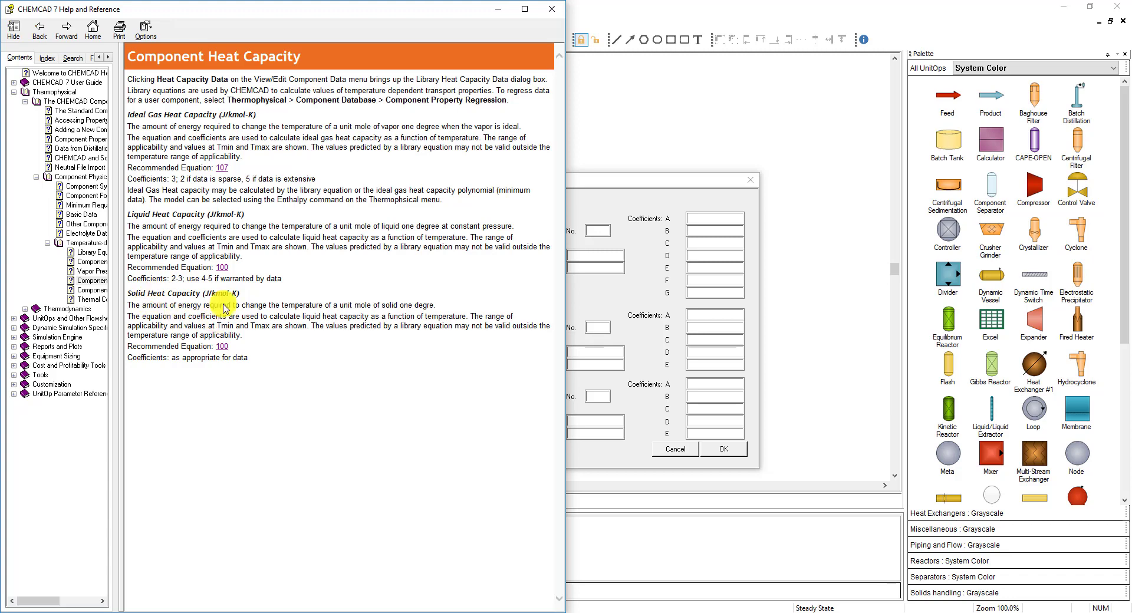
left_click(222, 348)
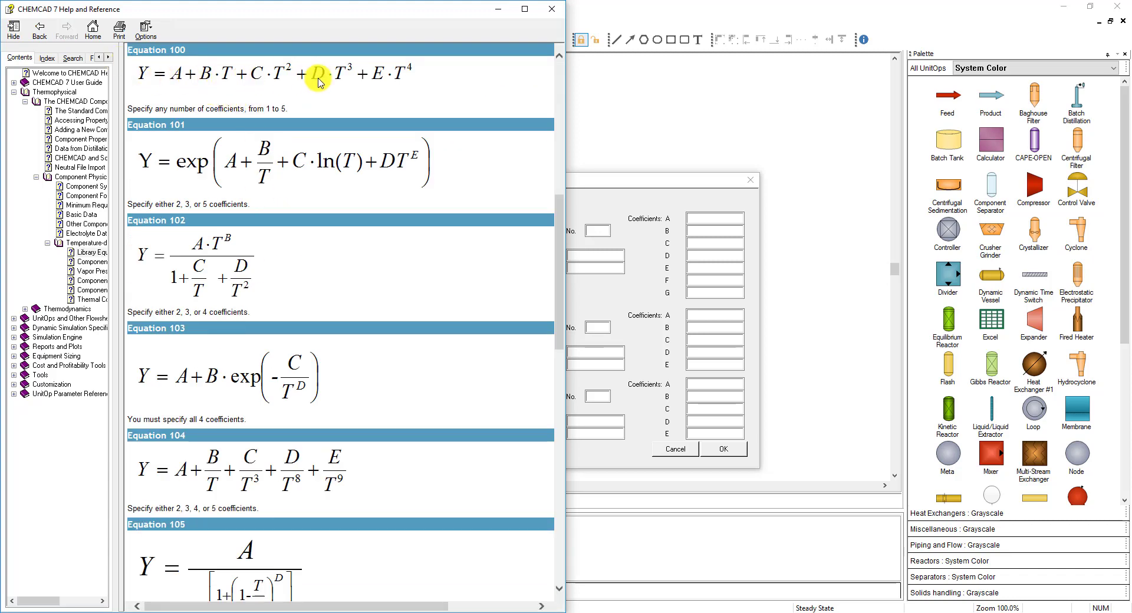
left_click_drag(611, 185, 800, 143)
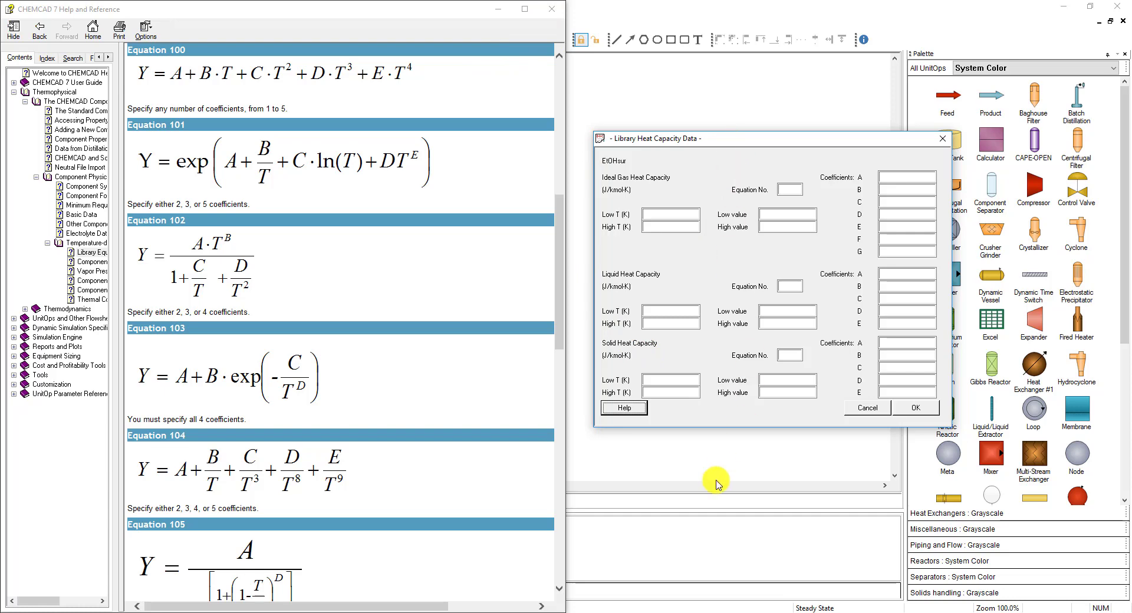
left_click(616, 609)
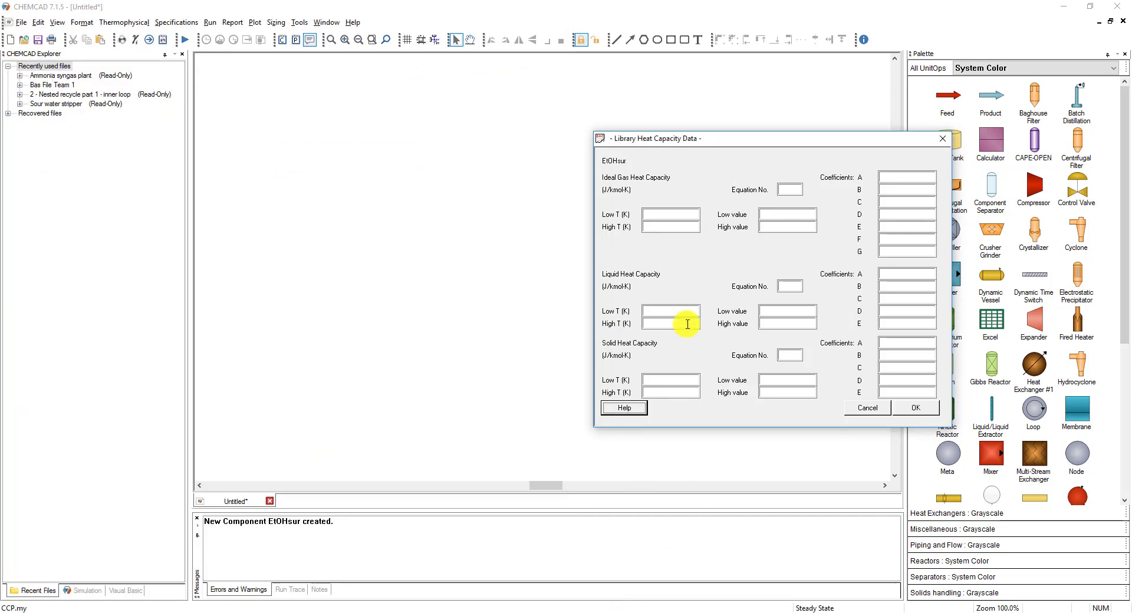
left_click(869, 409)
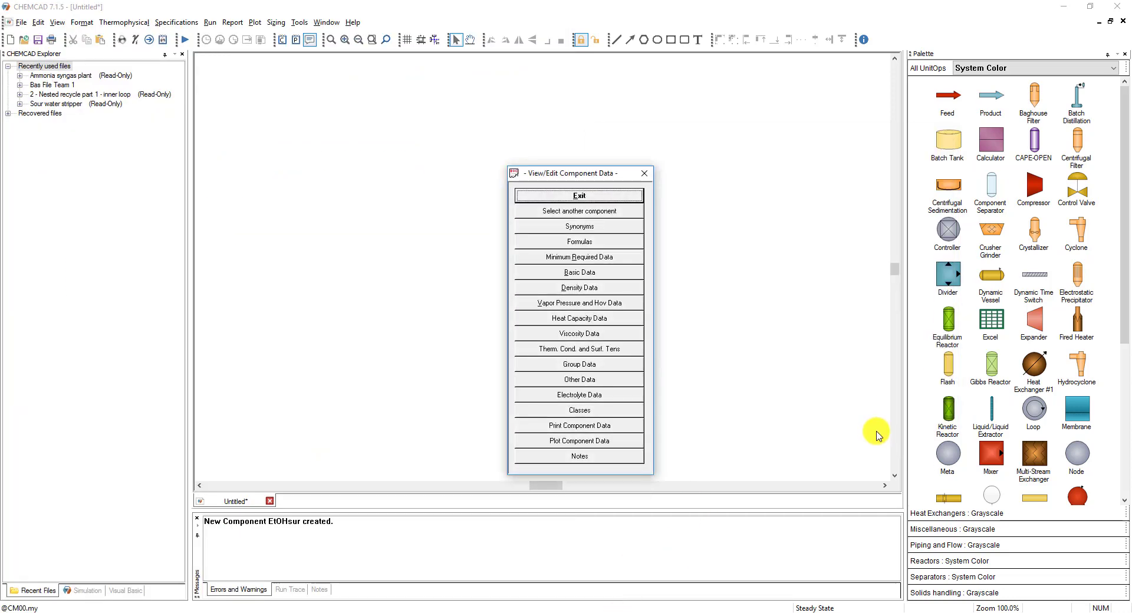
Step: Add the line "Add your own notes" at the end of EtOHsur's component notes and save the note
left_click(612, 458)
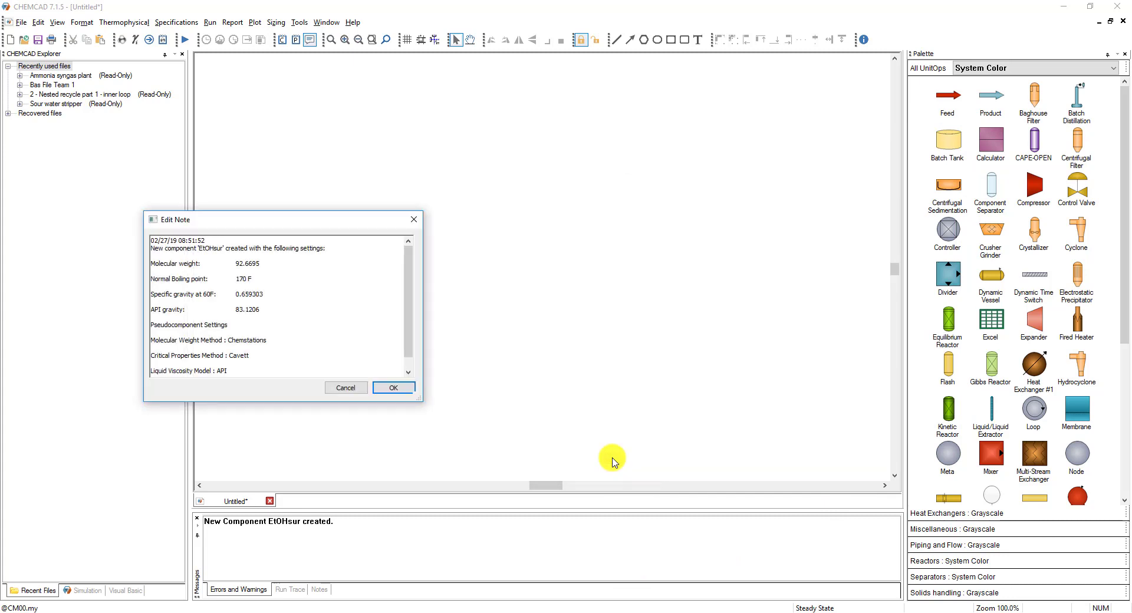
left_click(261, 369)
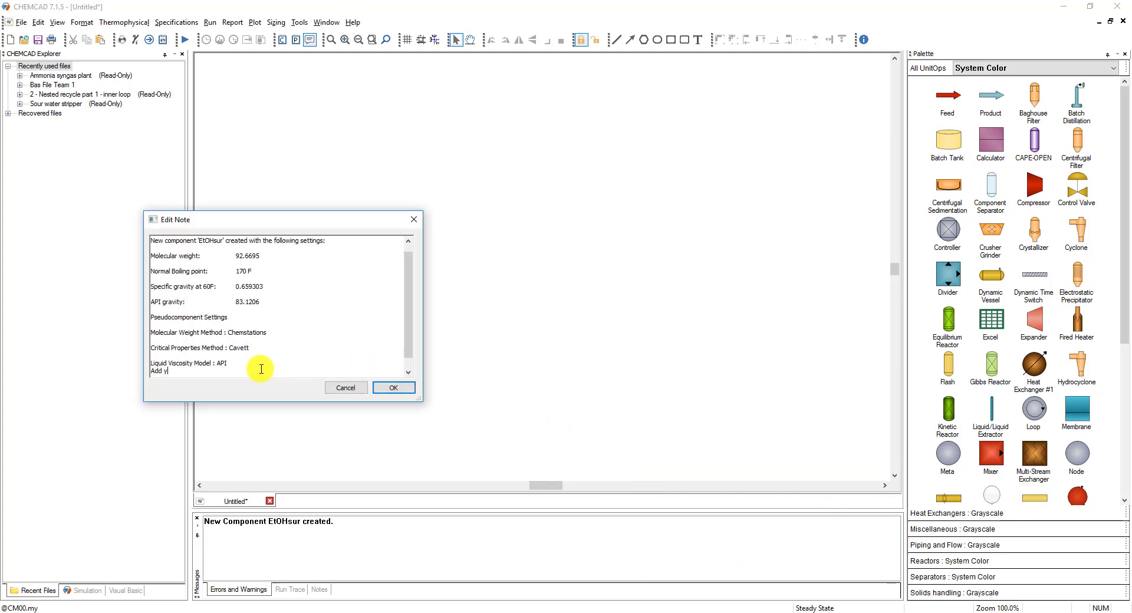
key("BackSpace")
key("BackSpace")
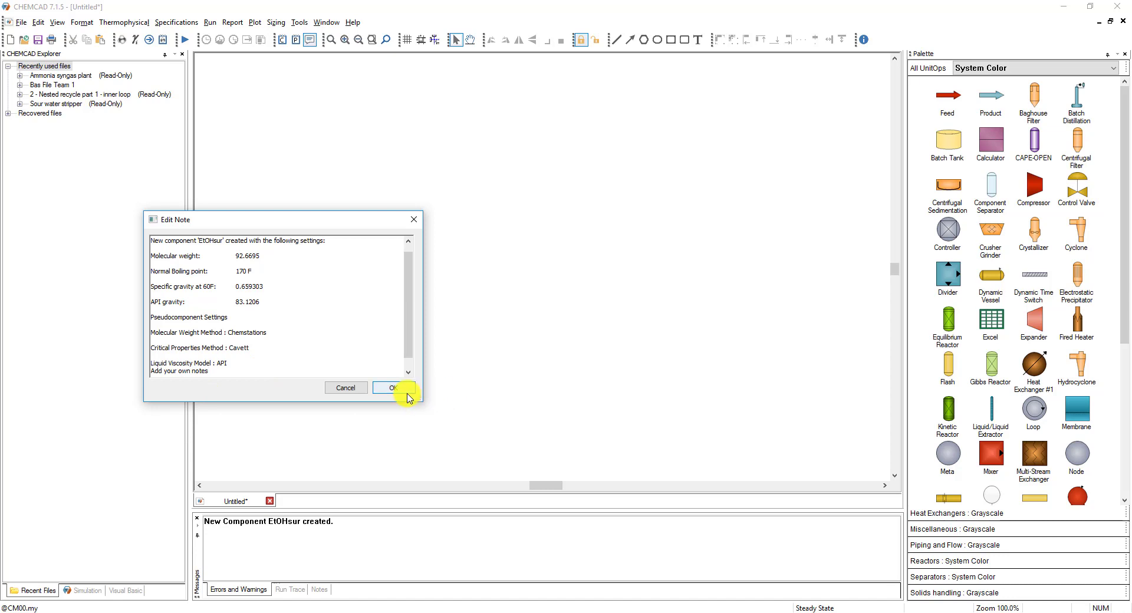
left_click(394, 388)
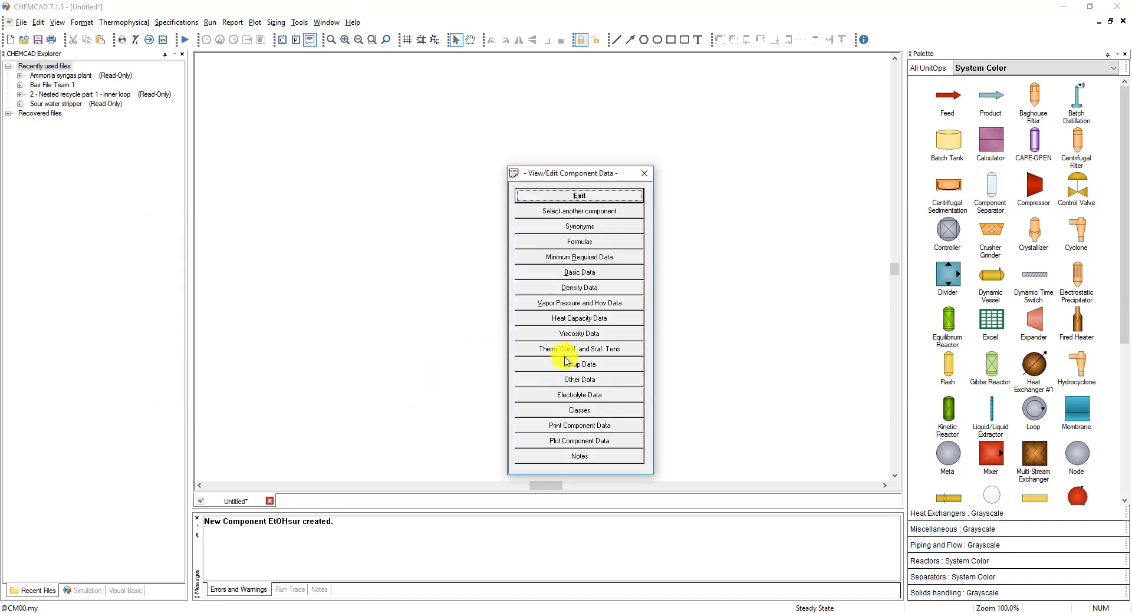